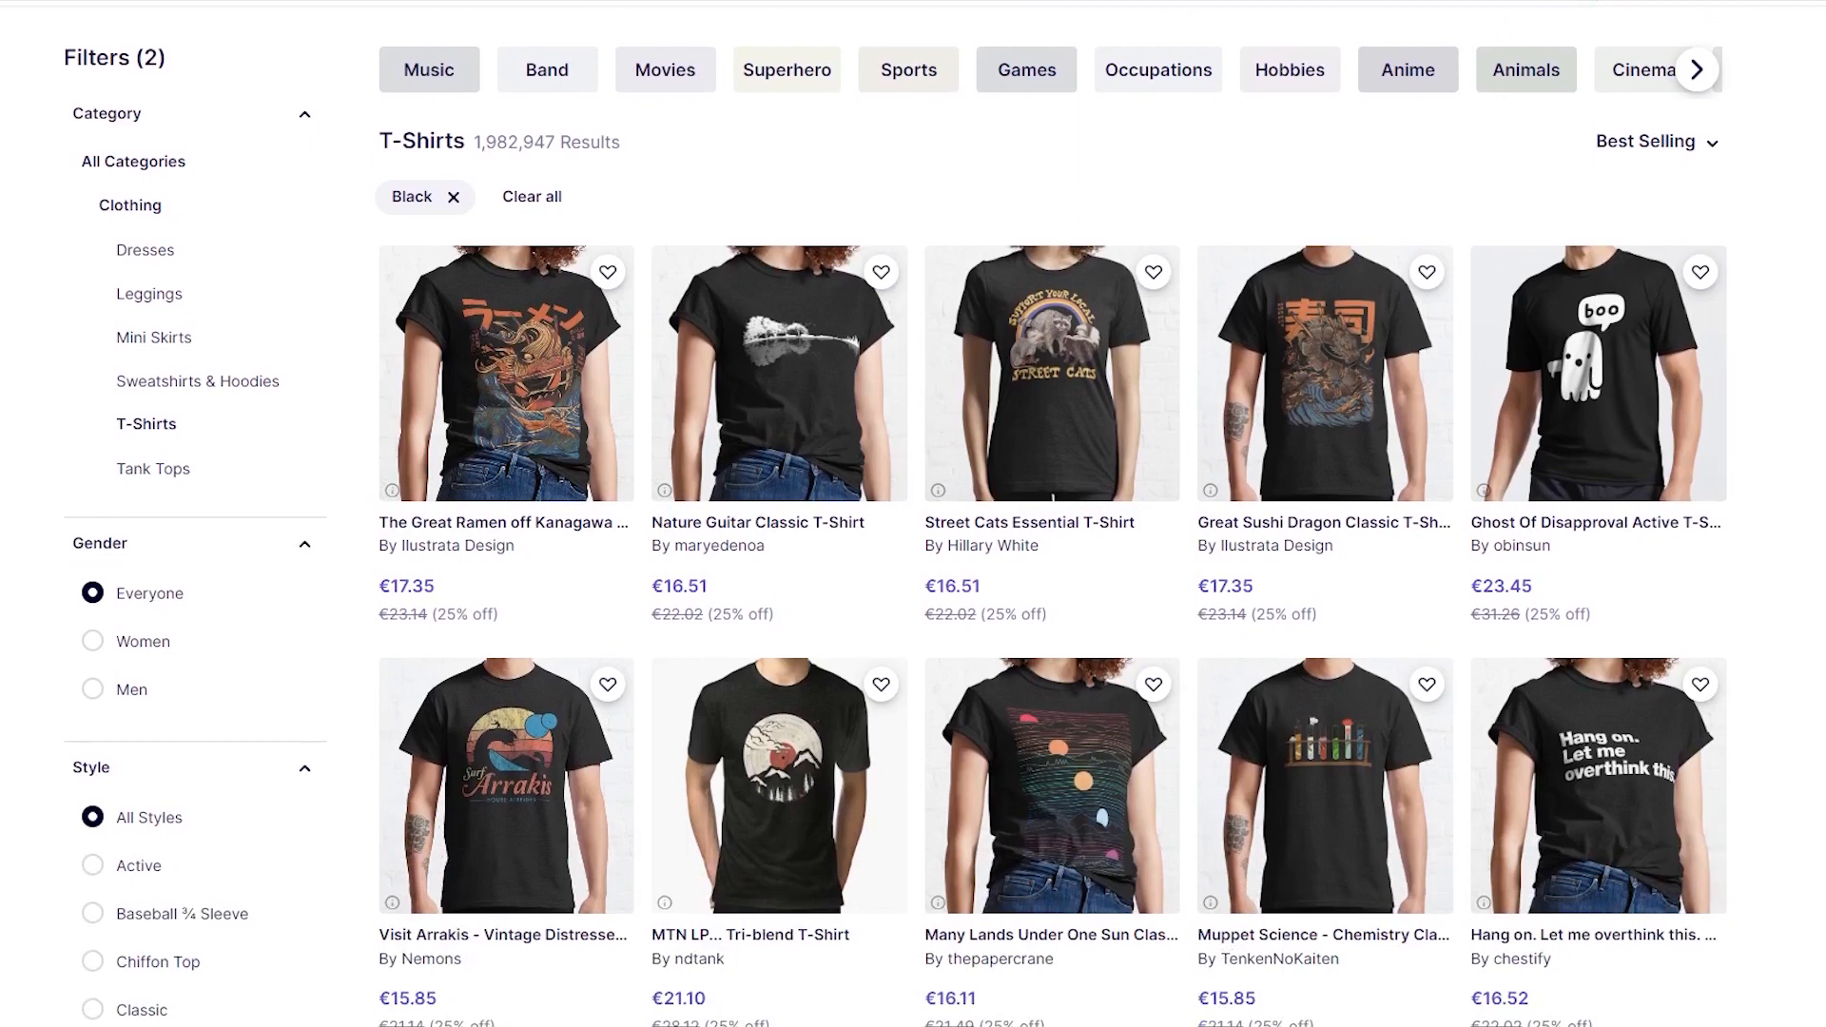
Browse the best-selling black T-shirt listings to examine their designs and lettering styles
scroll(1052, 571, down, 1)
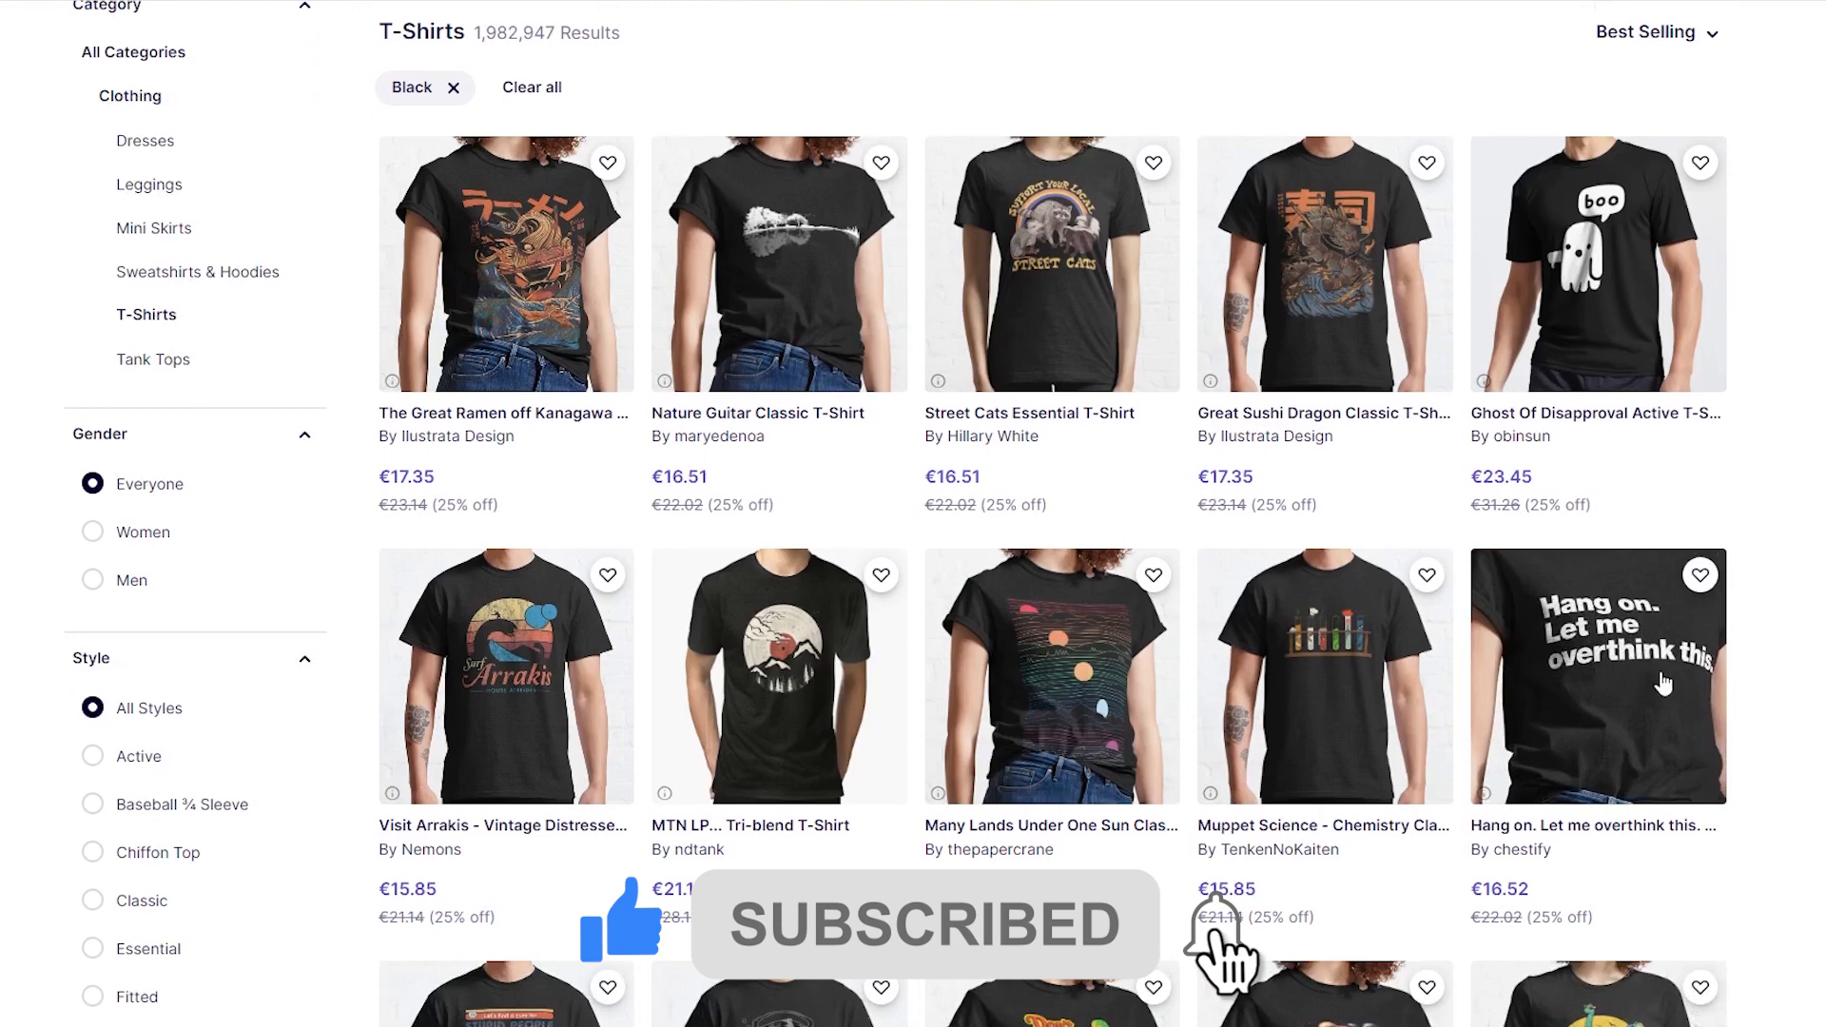
scroll(1674, 685, down, 1)
scroll(1051, 571, down, 8)
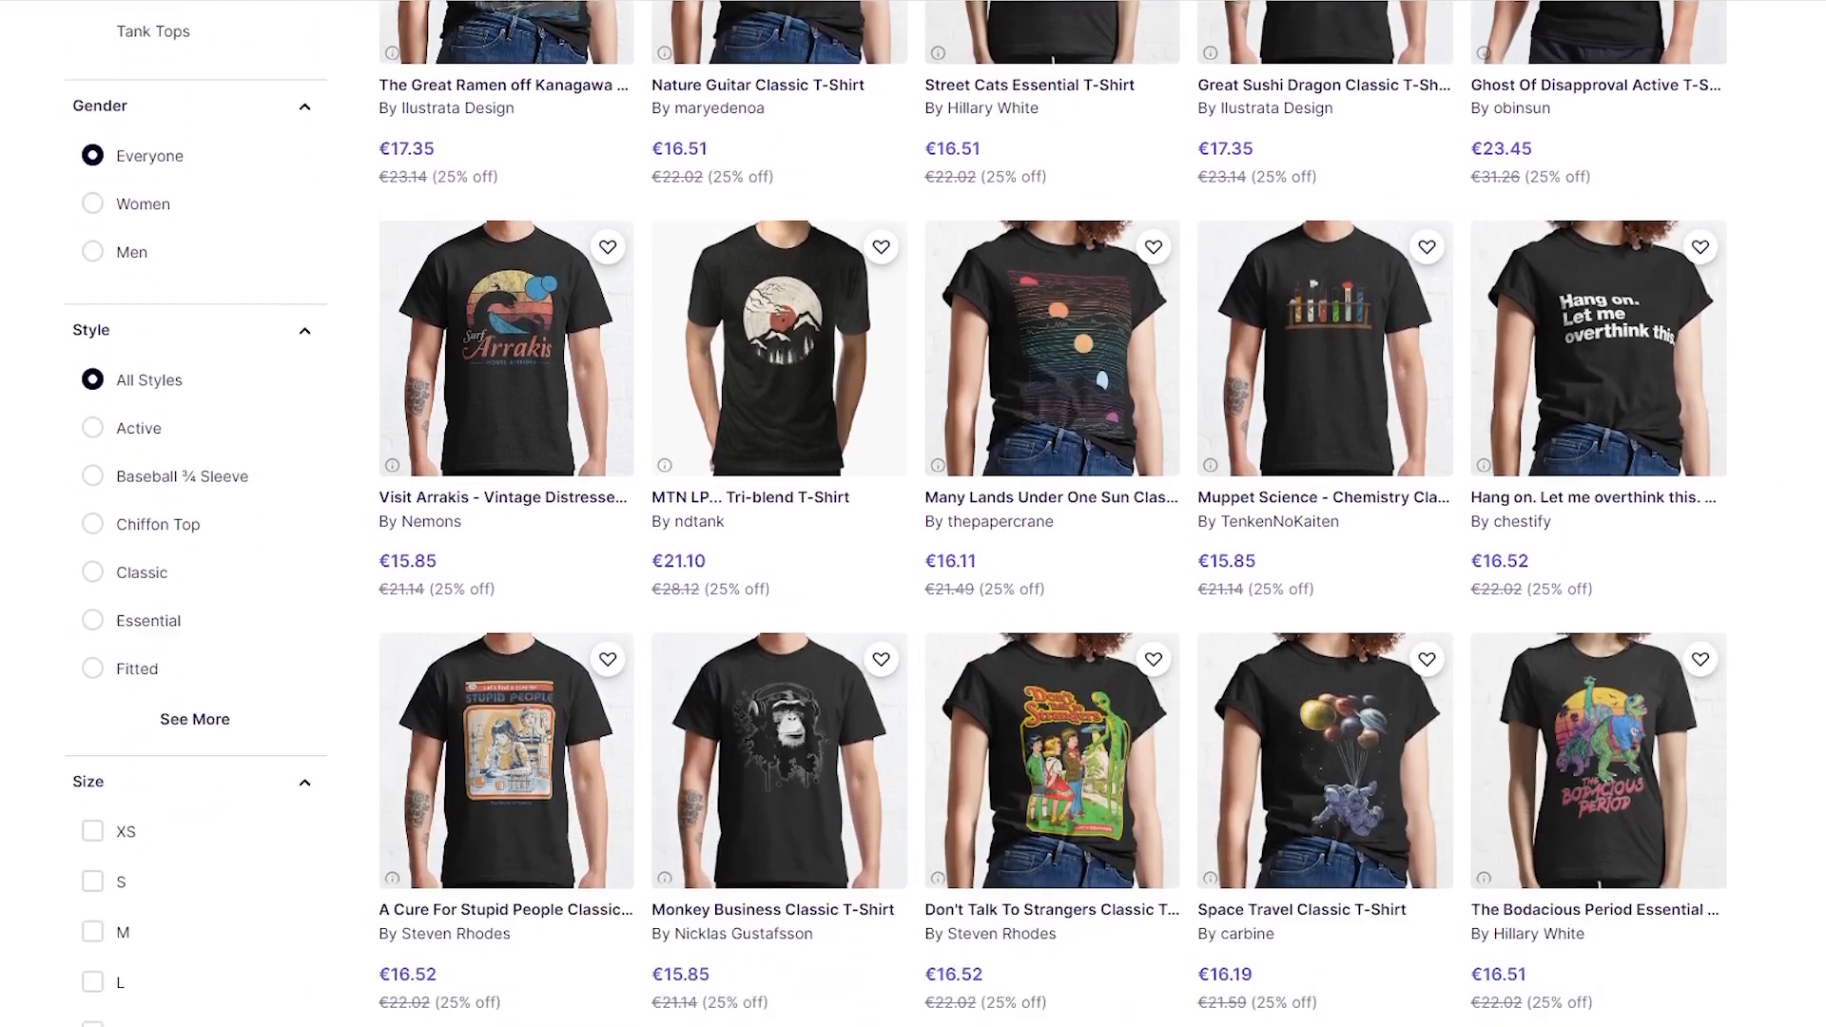
scroll(1598, 704, down, 2)
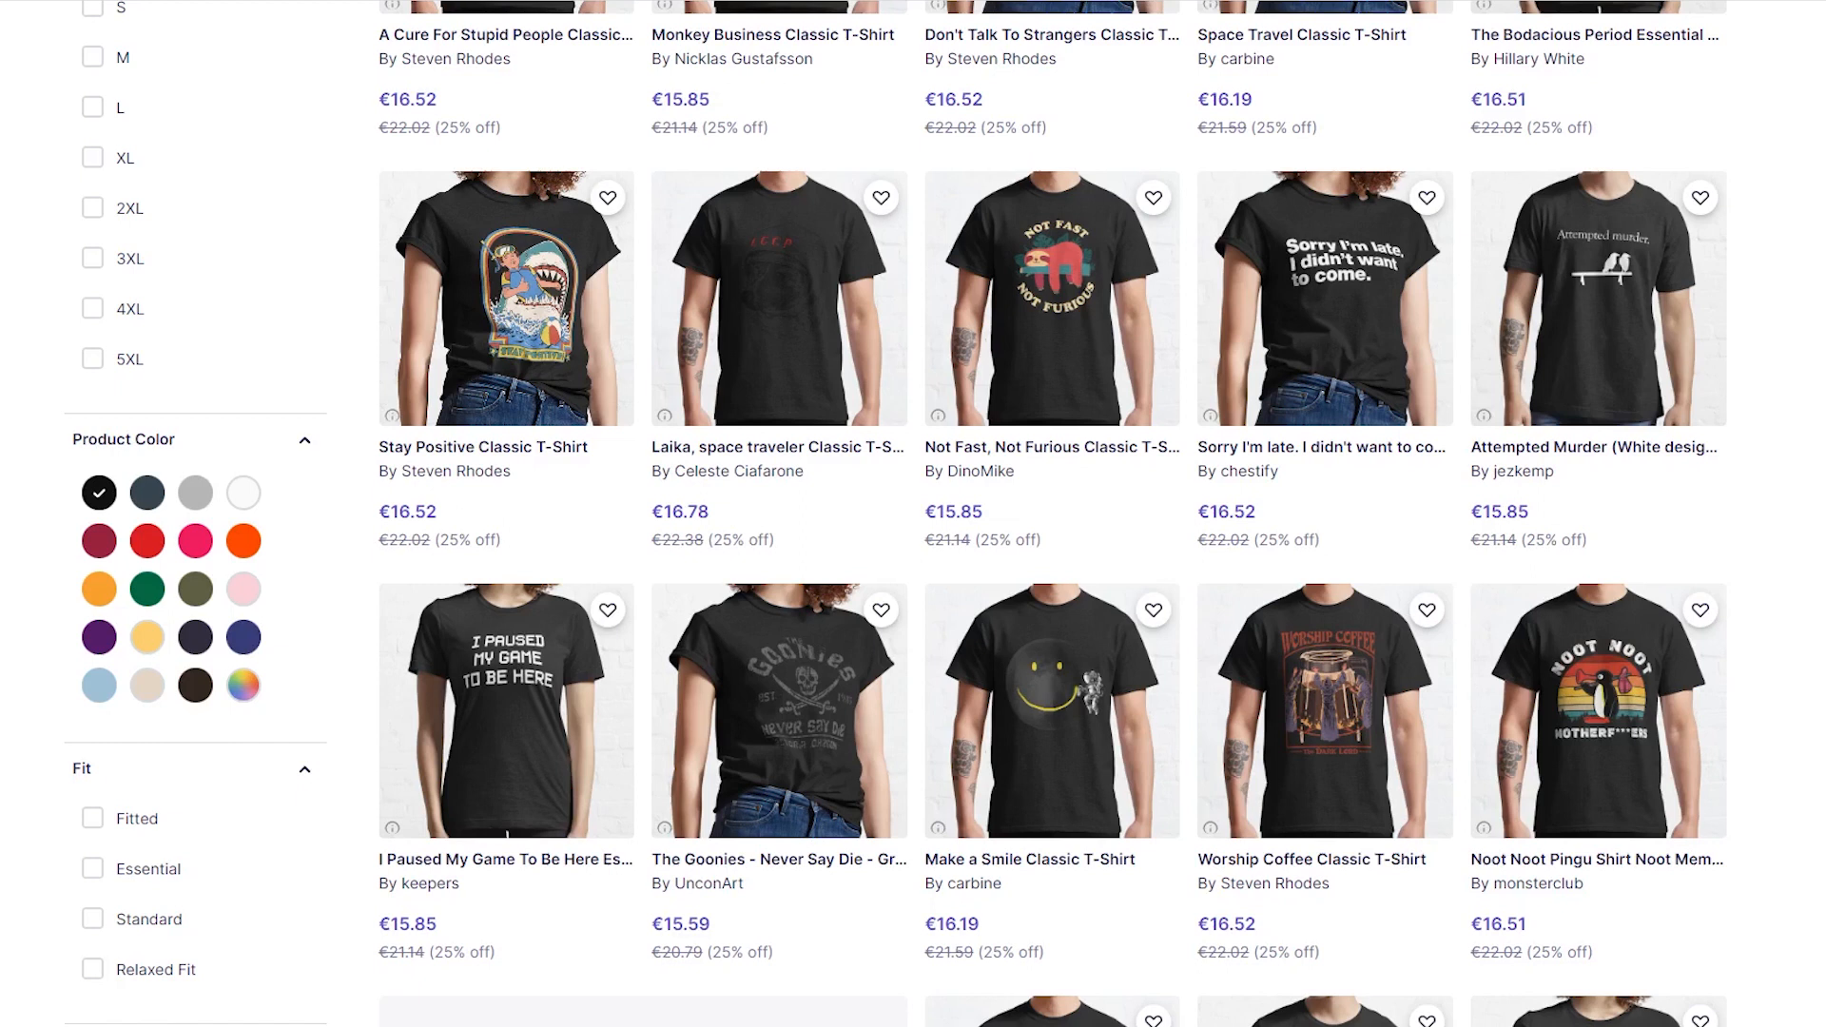
scroll(913, 513, down, 8)
scroll(913, 514, down, 1)
scroll(1348, 645, down, 4)
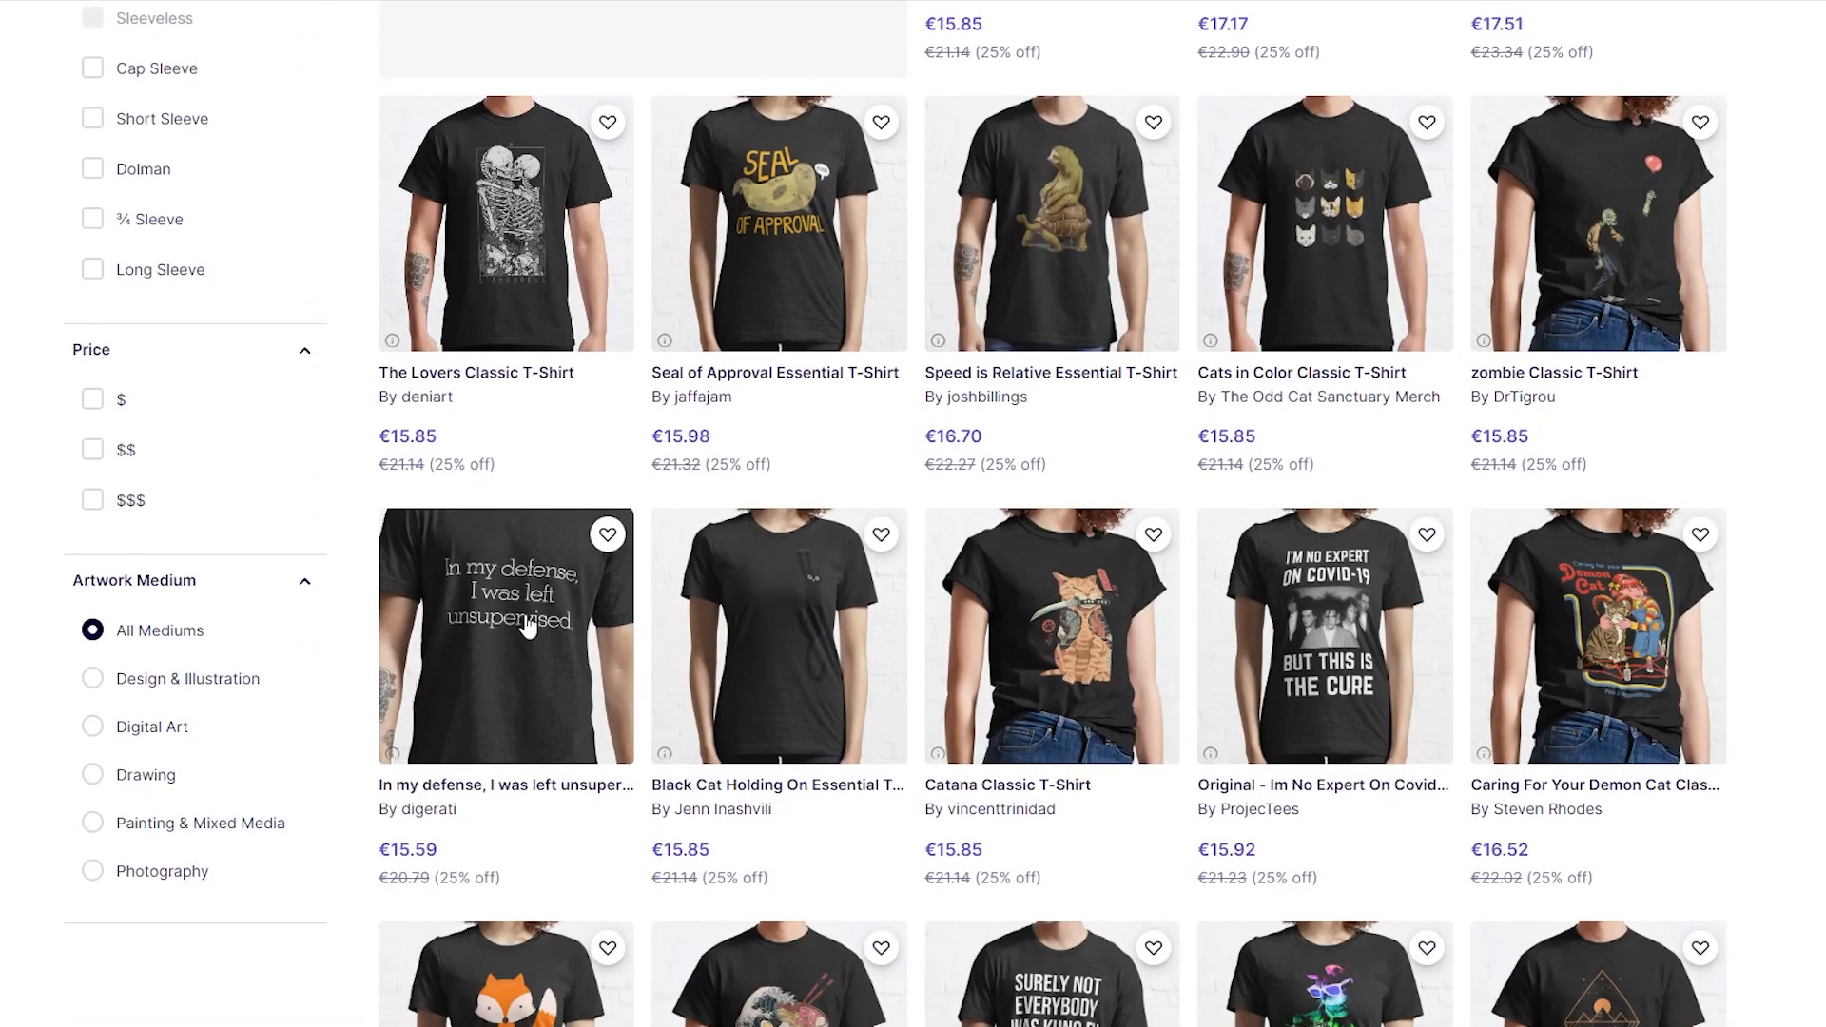
scroll(790, 628, down, 3)
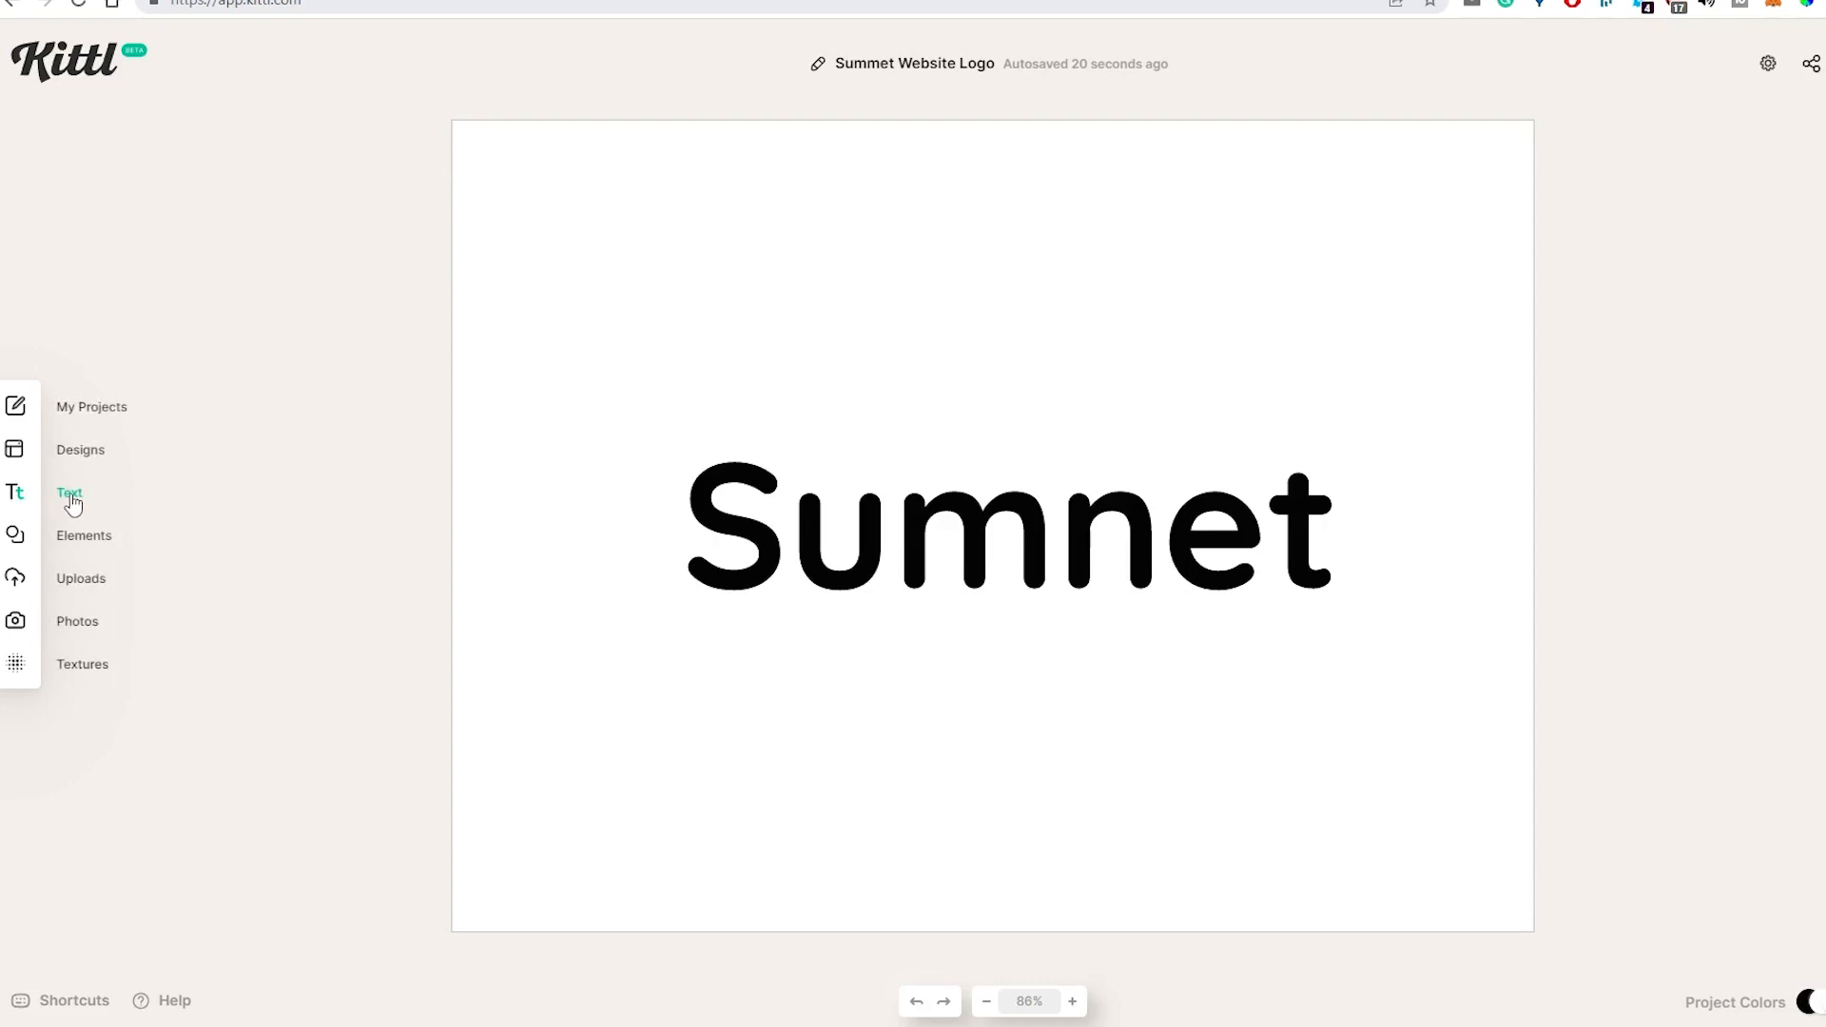
In Kittl, check the custom font upload dialog and change the Sumnet text's typeface to the uploaded font Black North
click(733, 493)
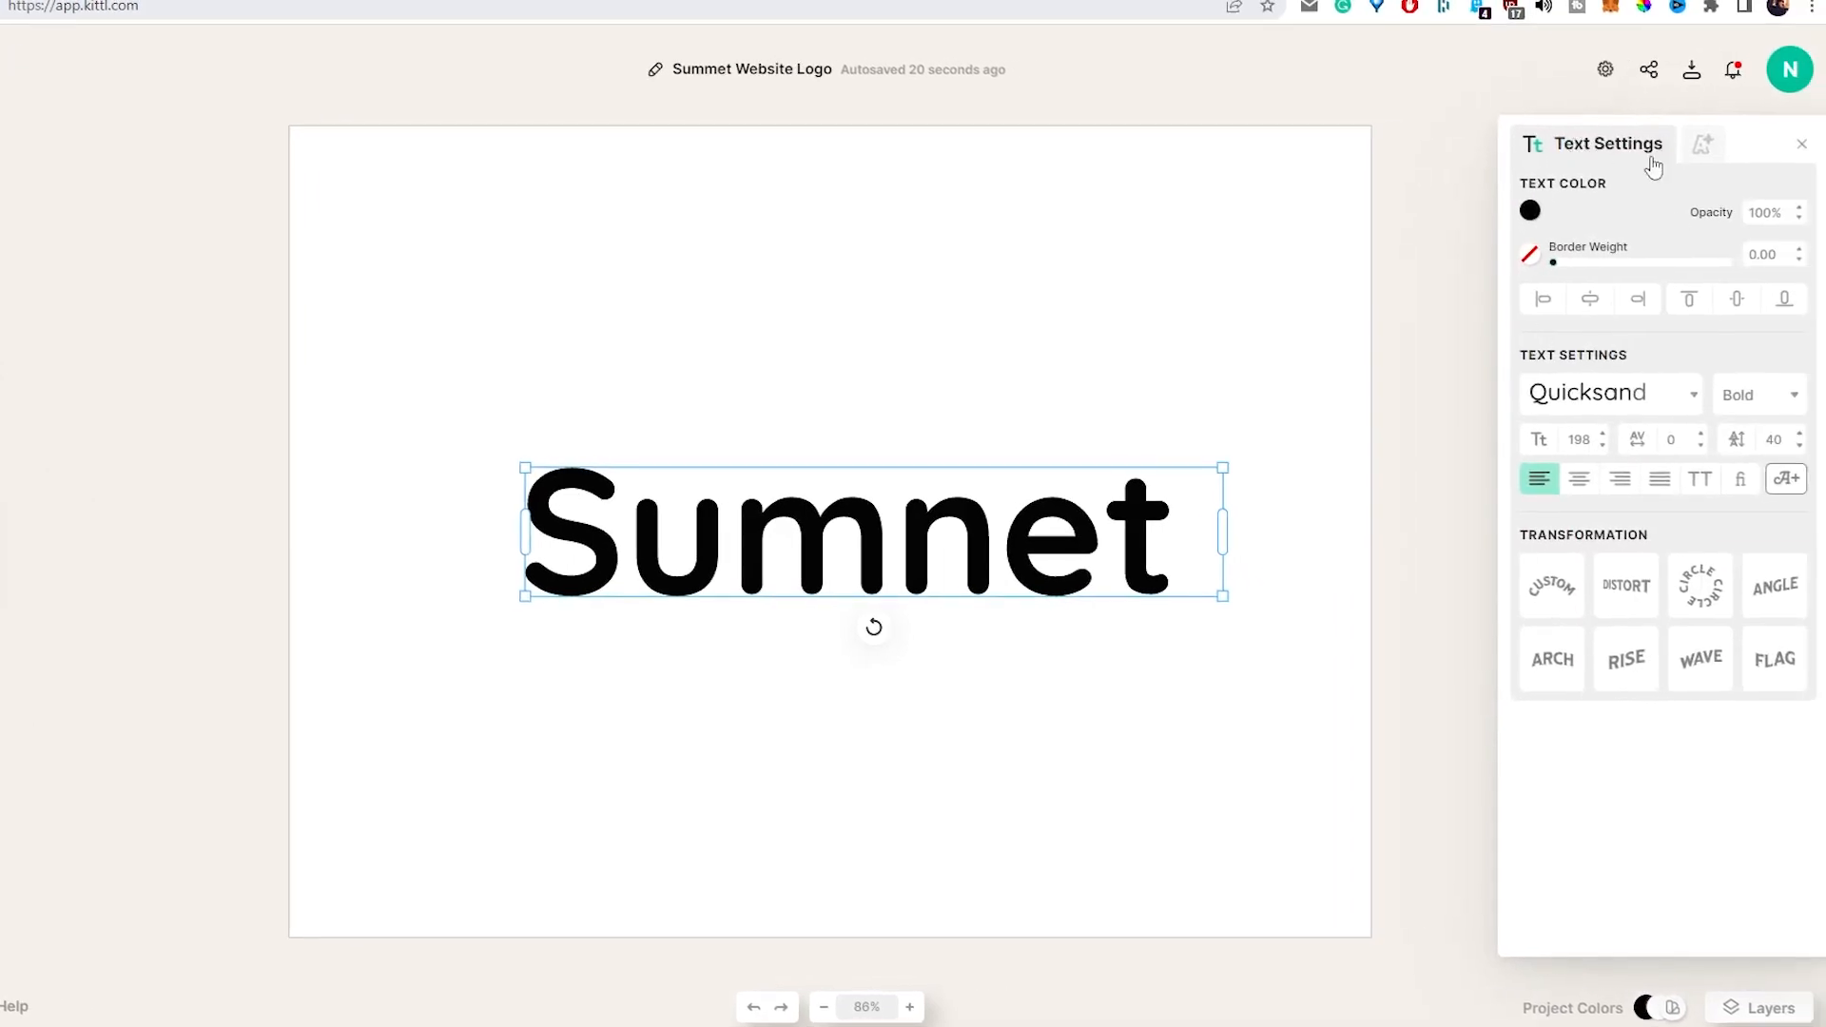
click(1694, 406)
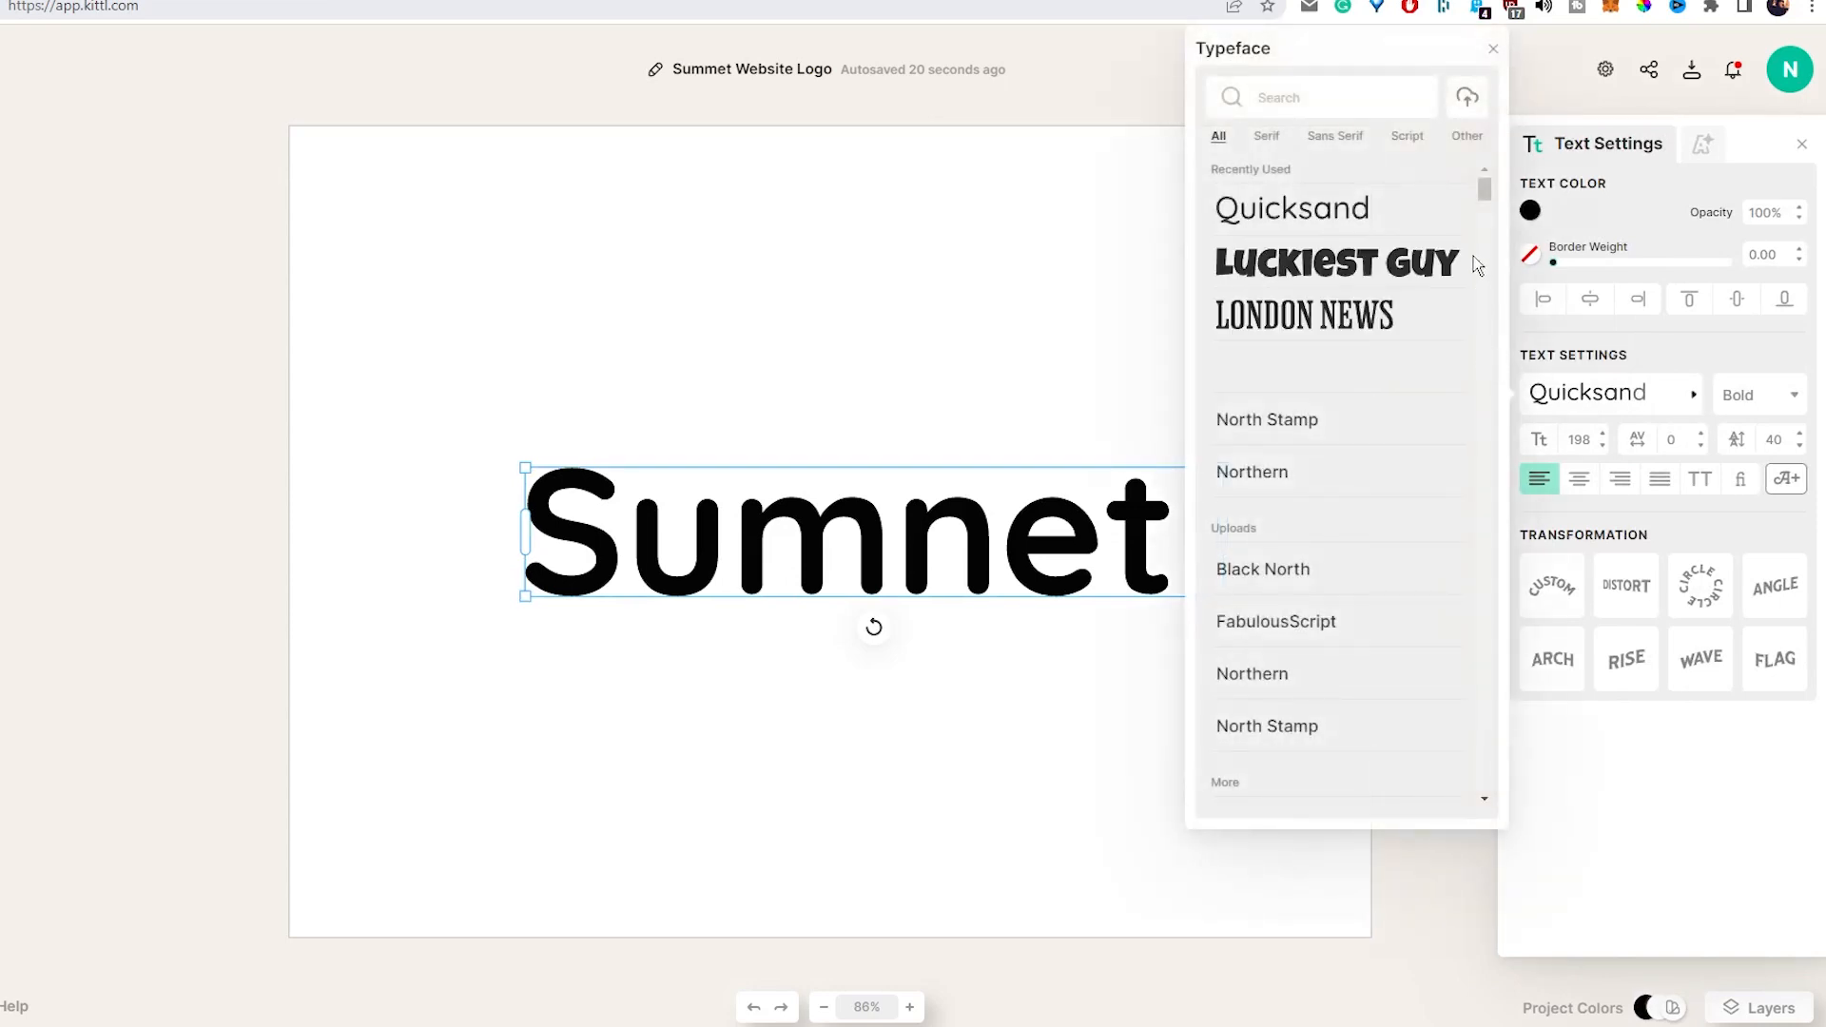
click(1465, 99)
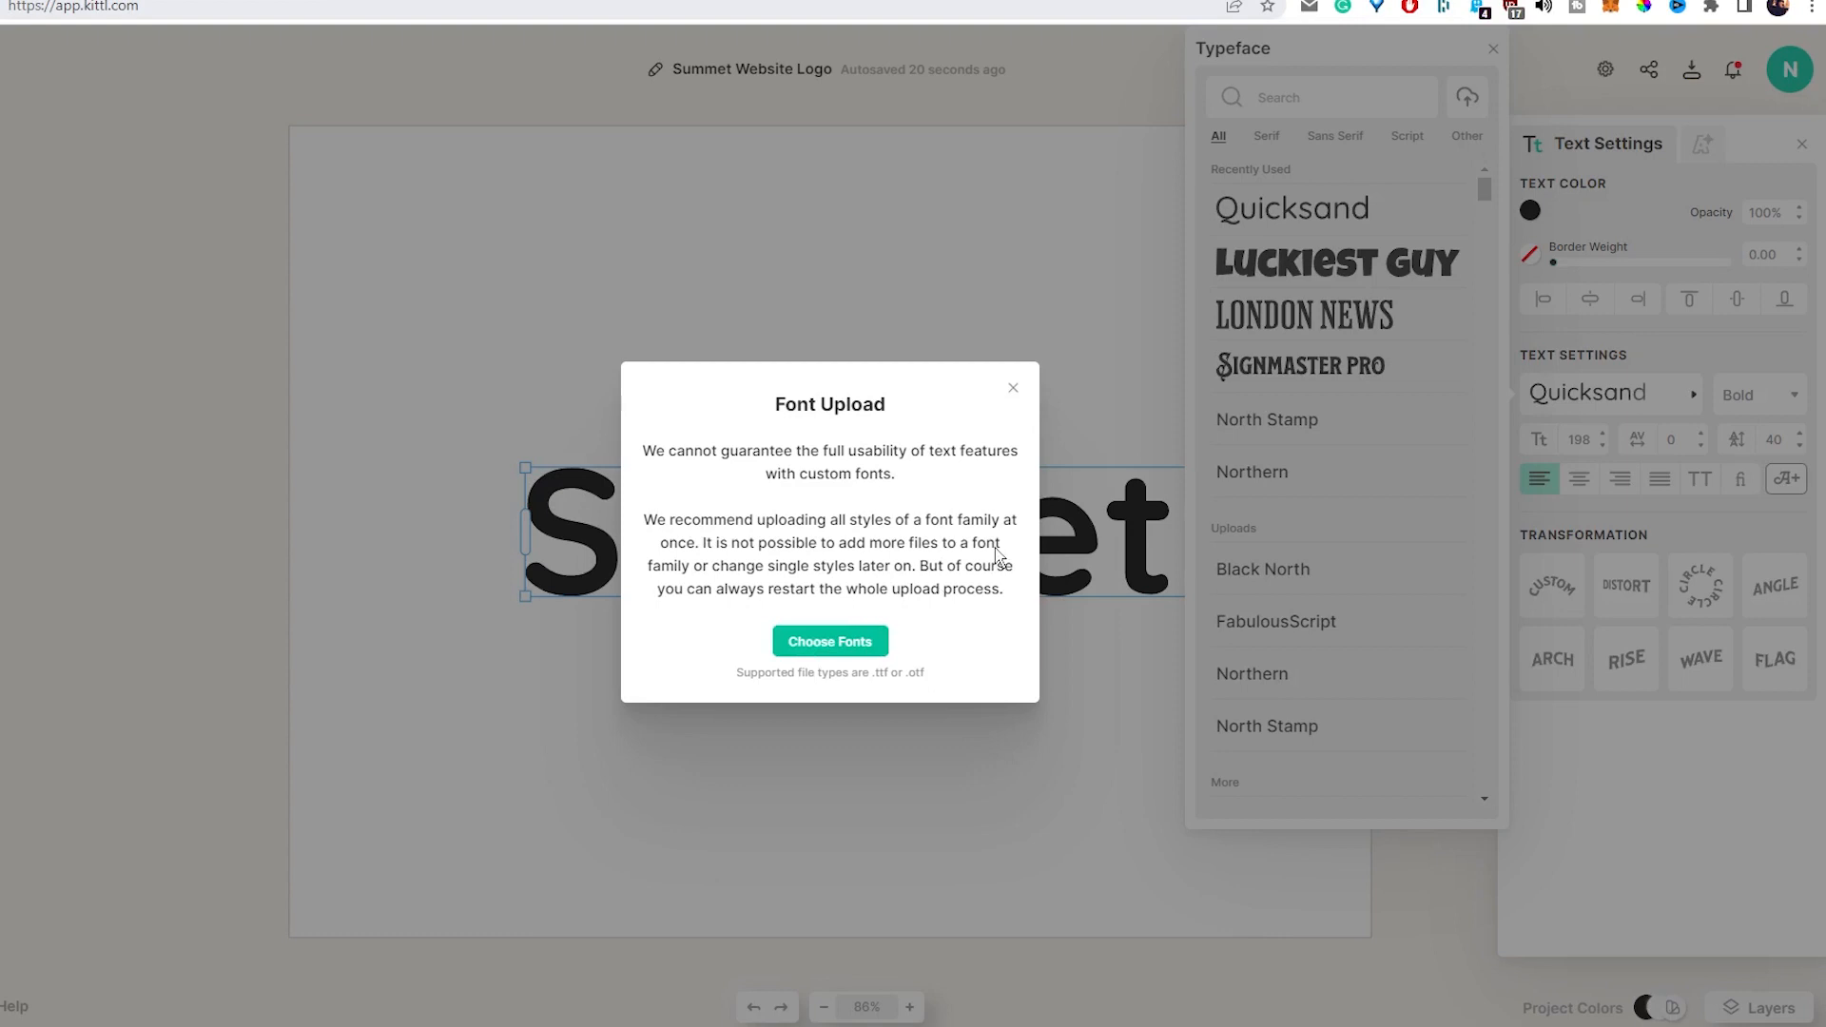
click(1012, 392)
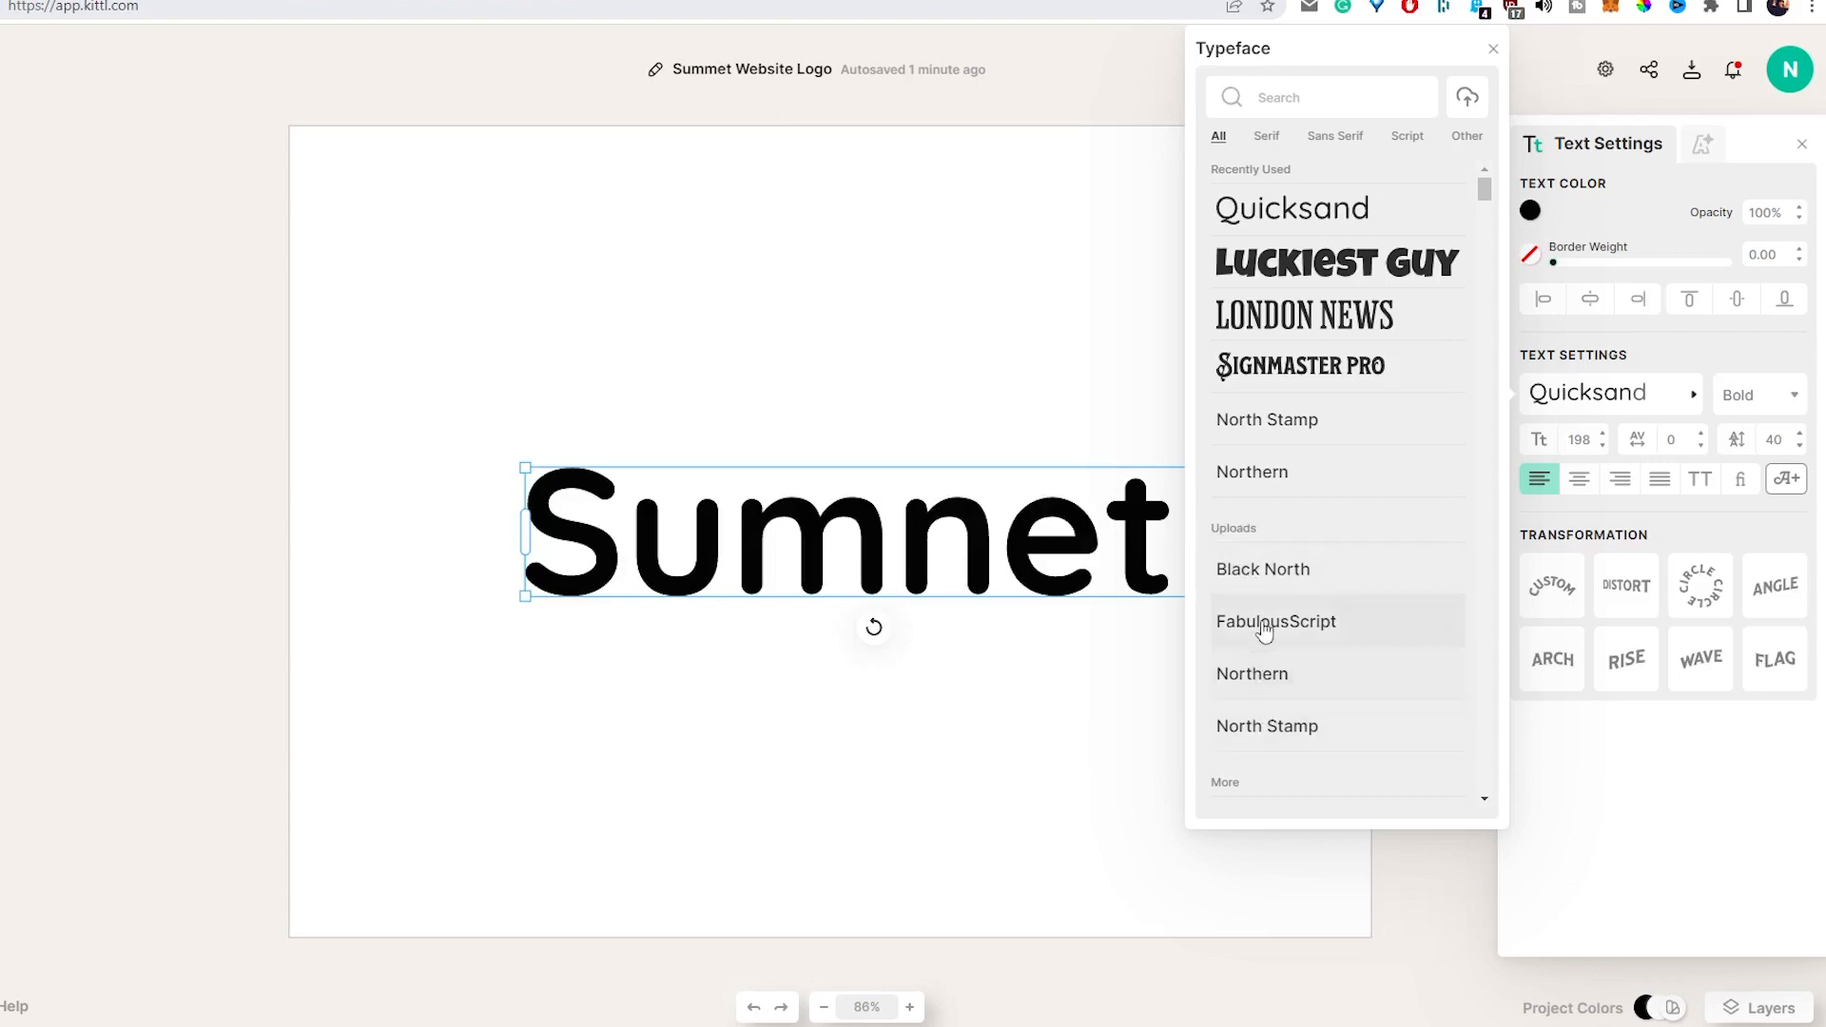
scroll(1290, 674, down, 1)
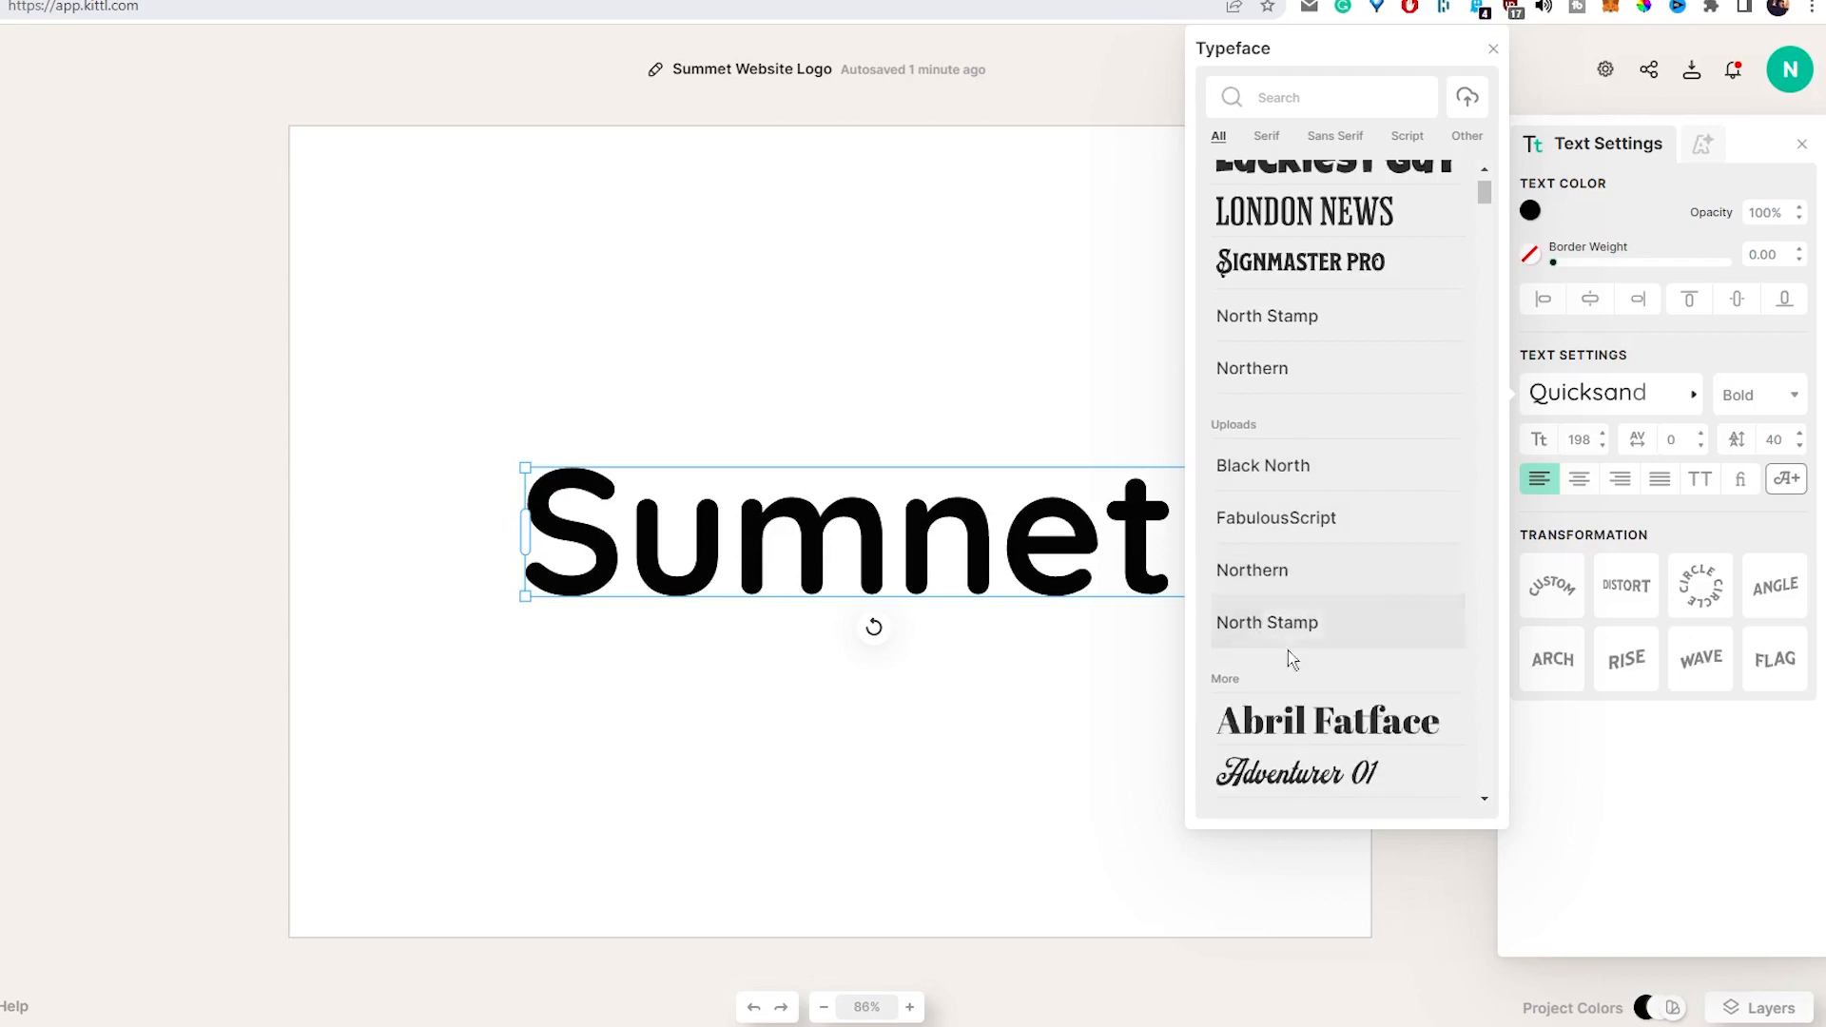
scroll(1294, 624, up, 1)
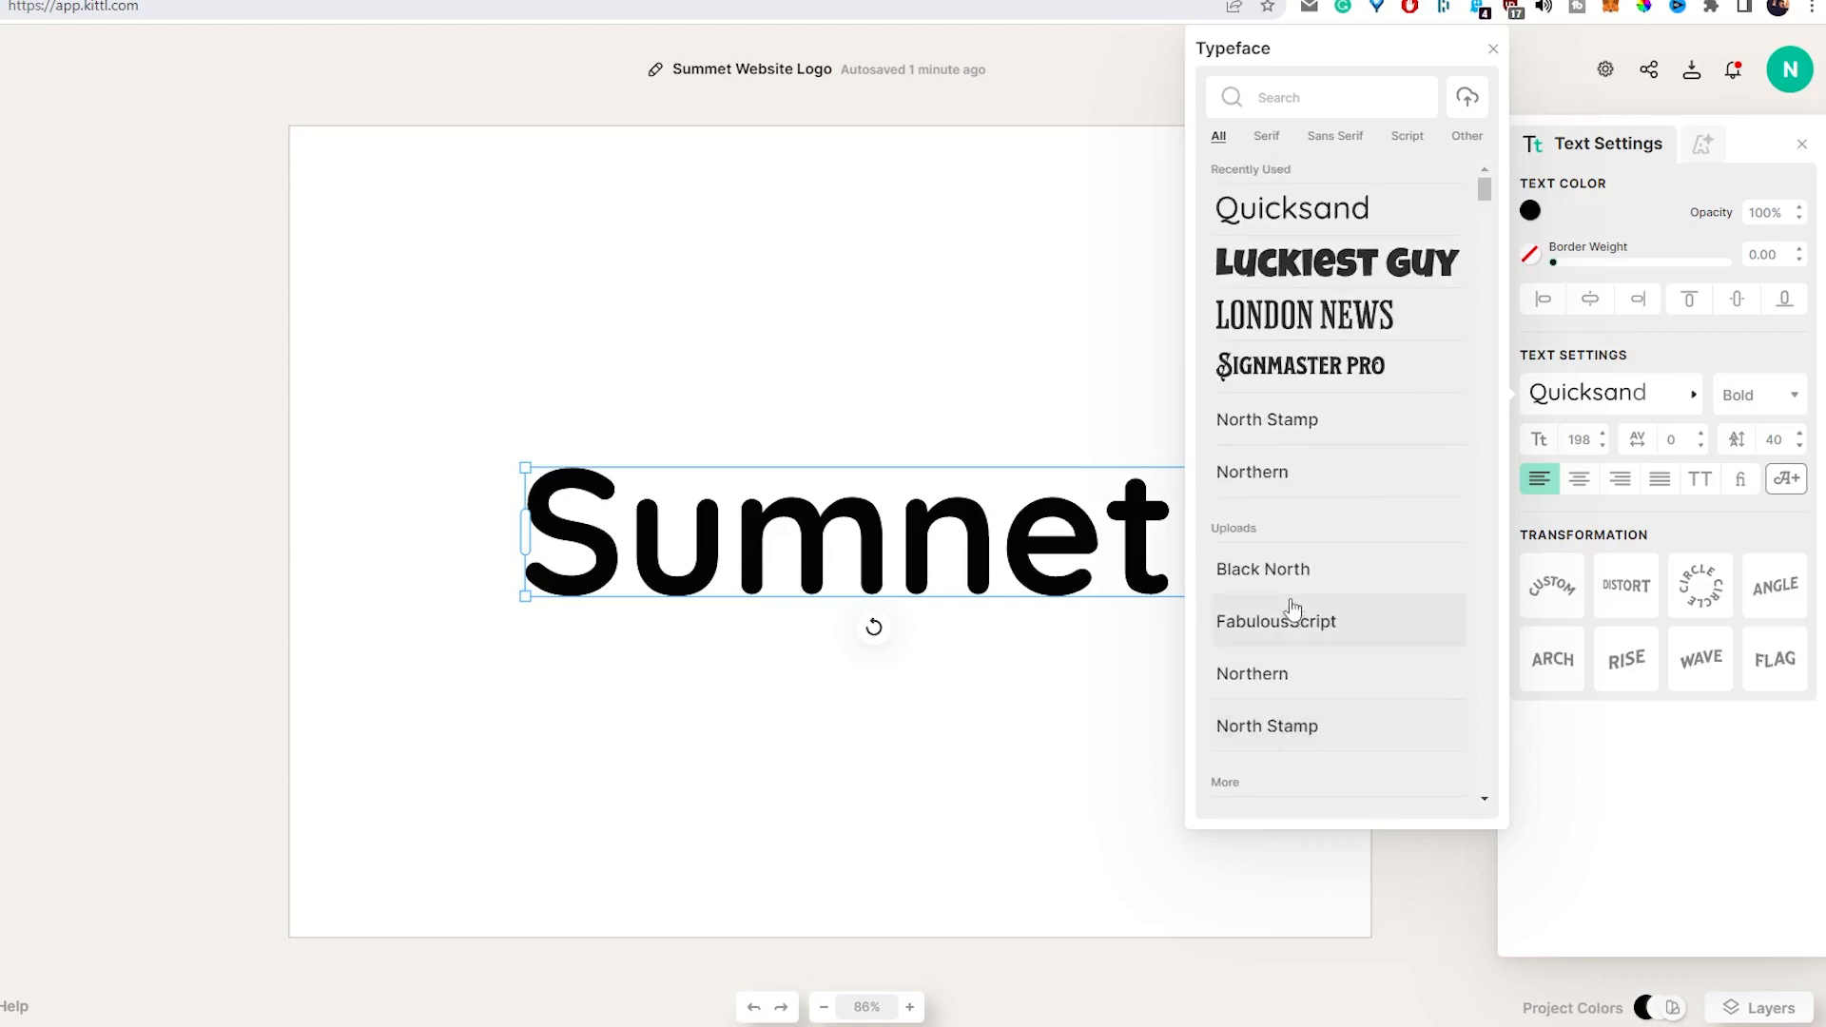
click(1246, 578)
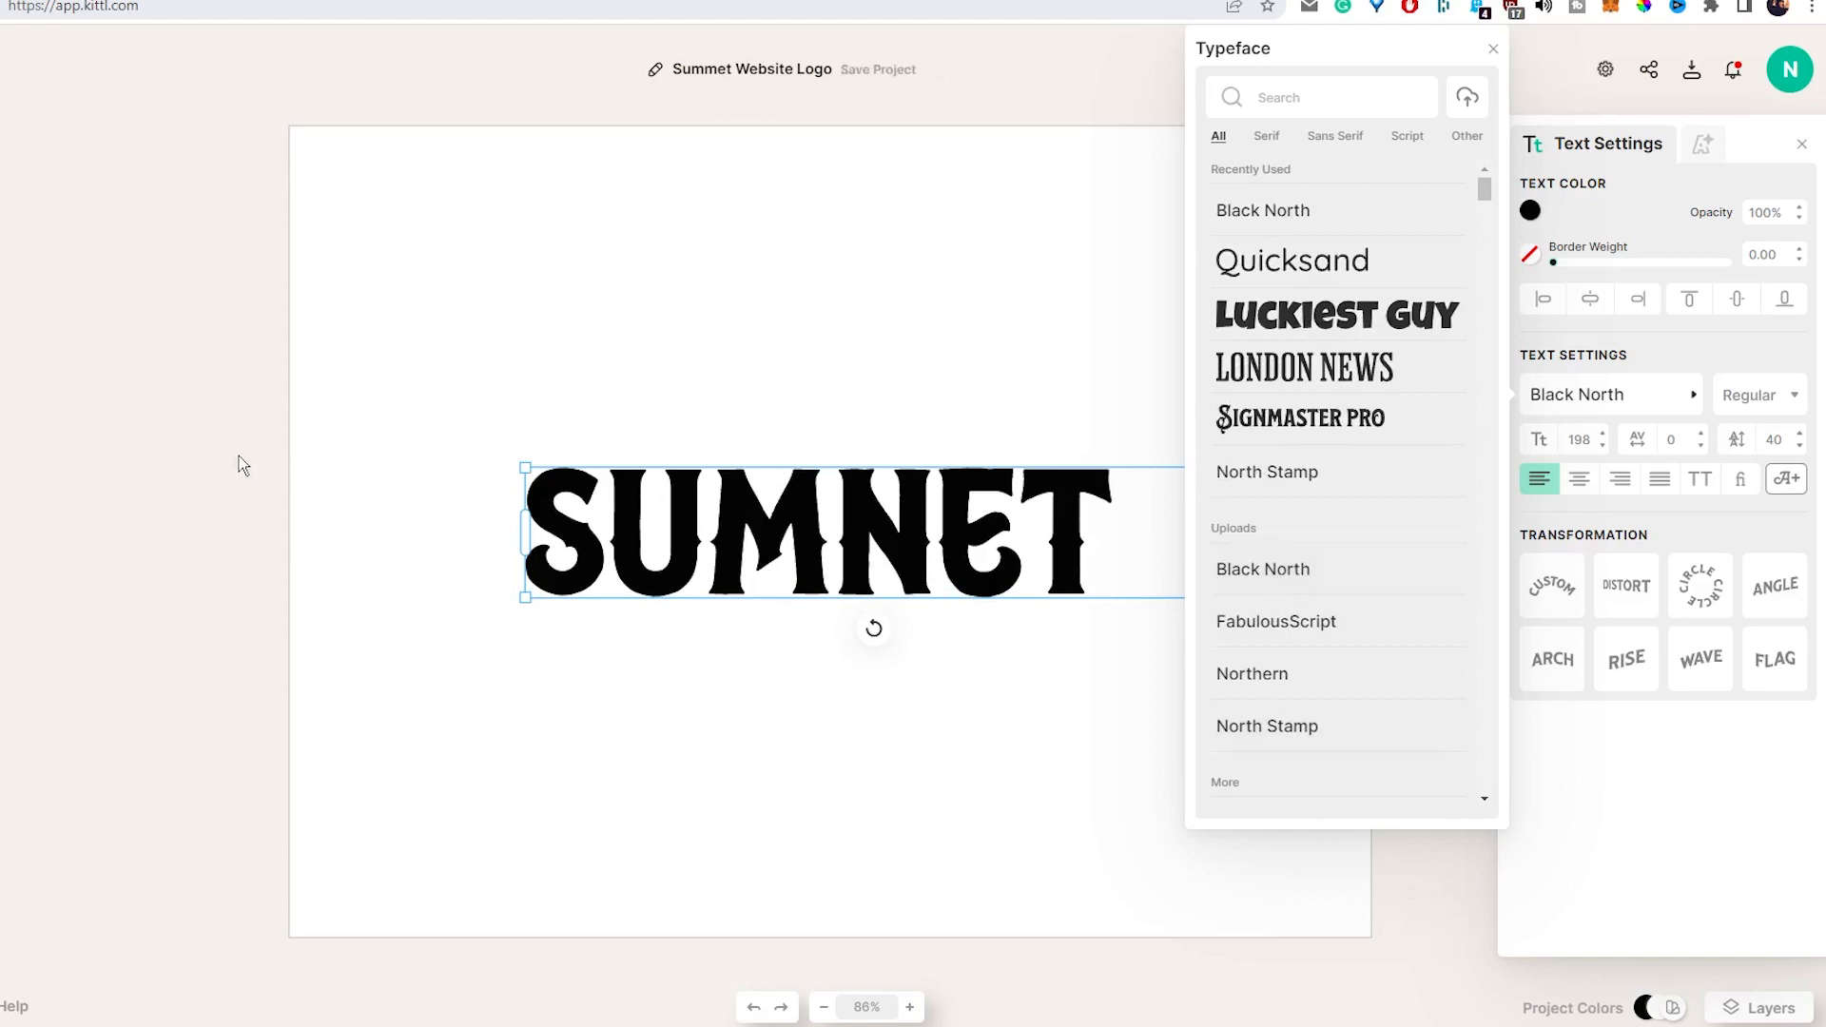
click(1492, 50)
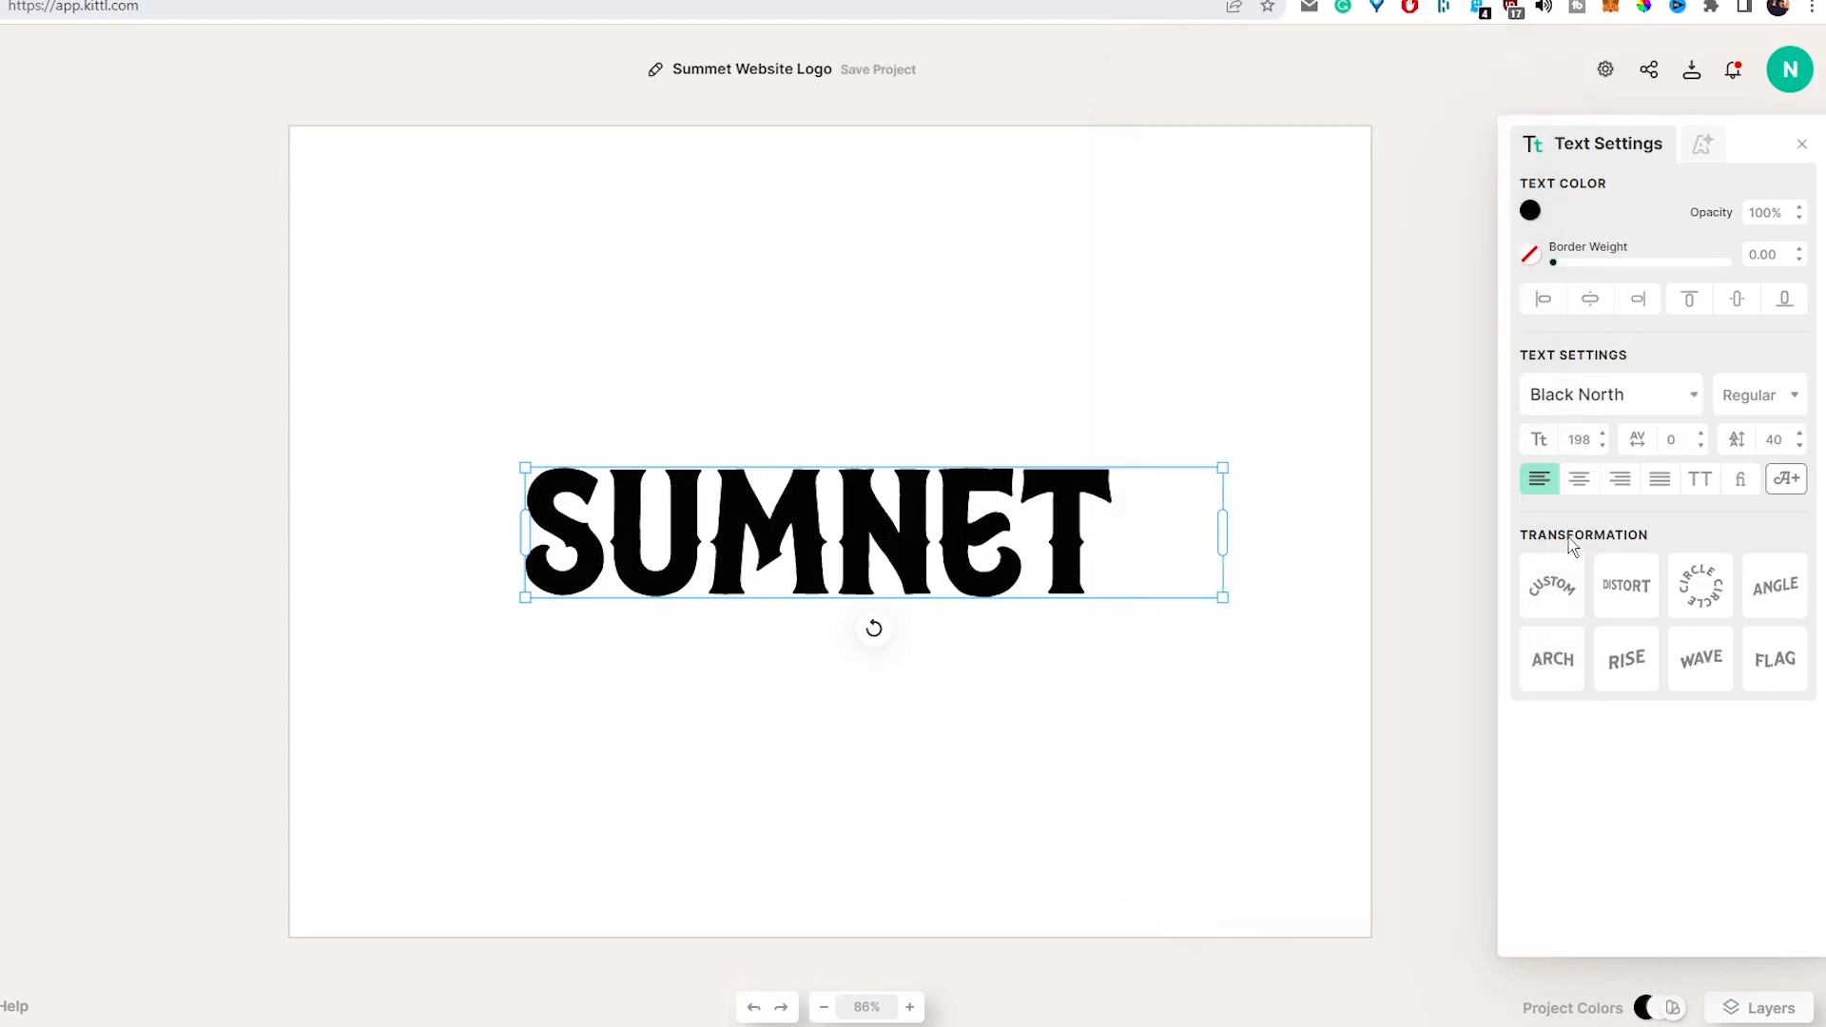
Apply the Rise transformation to the Sumnet text and lower a handle near the right part of its curve
click(1619, 663)
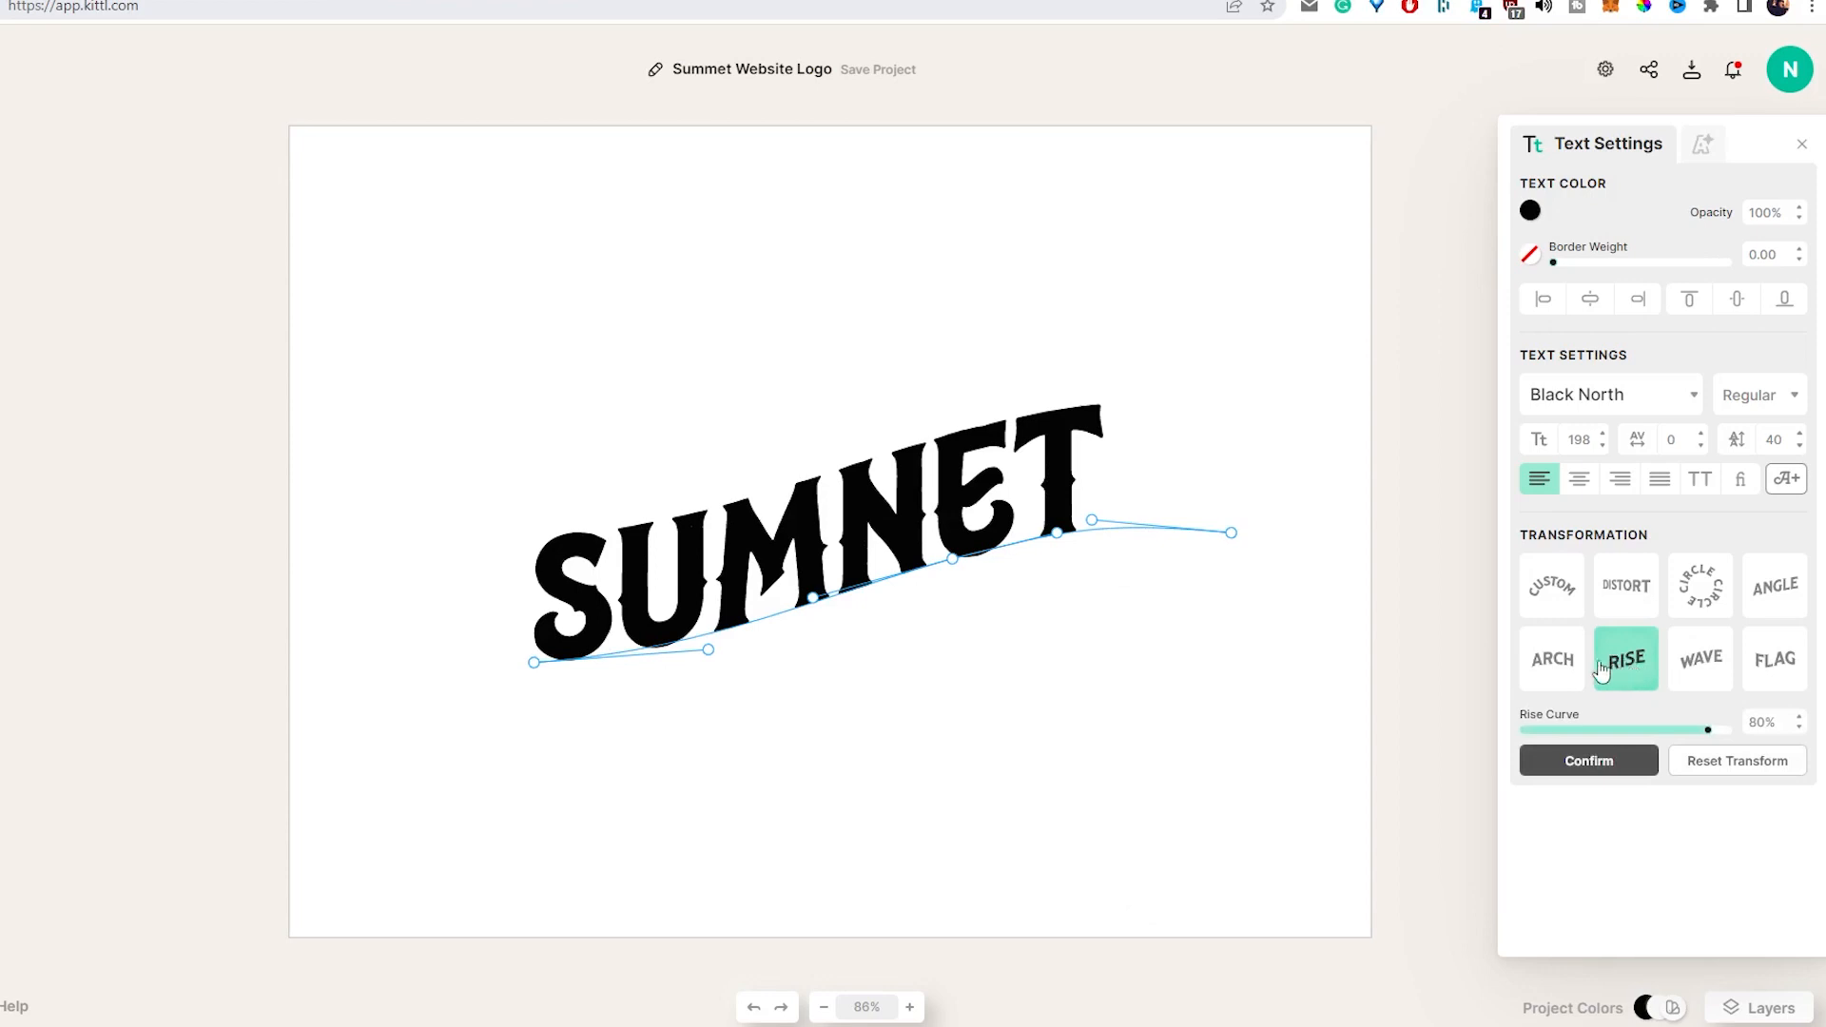
drag(1056, 532, 1070, 570)
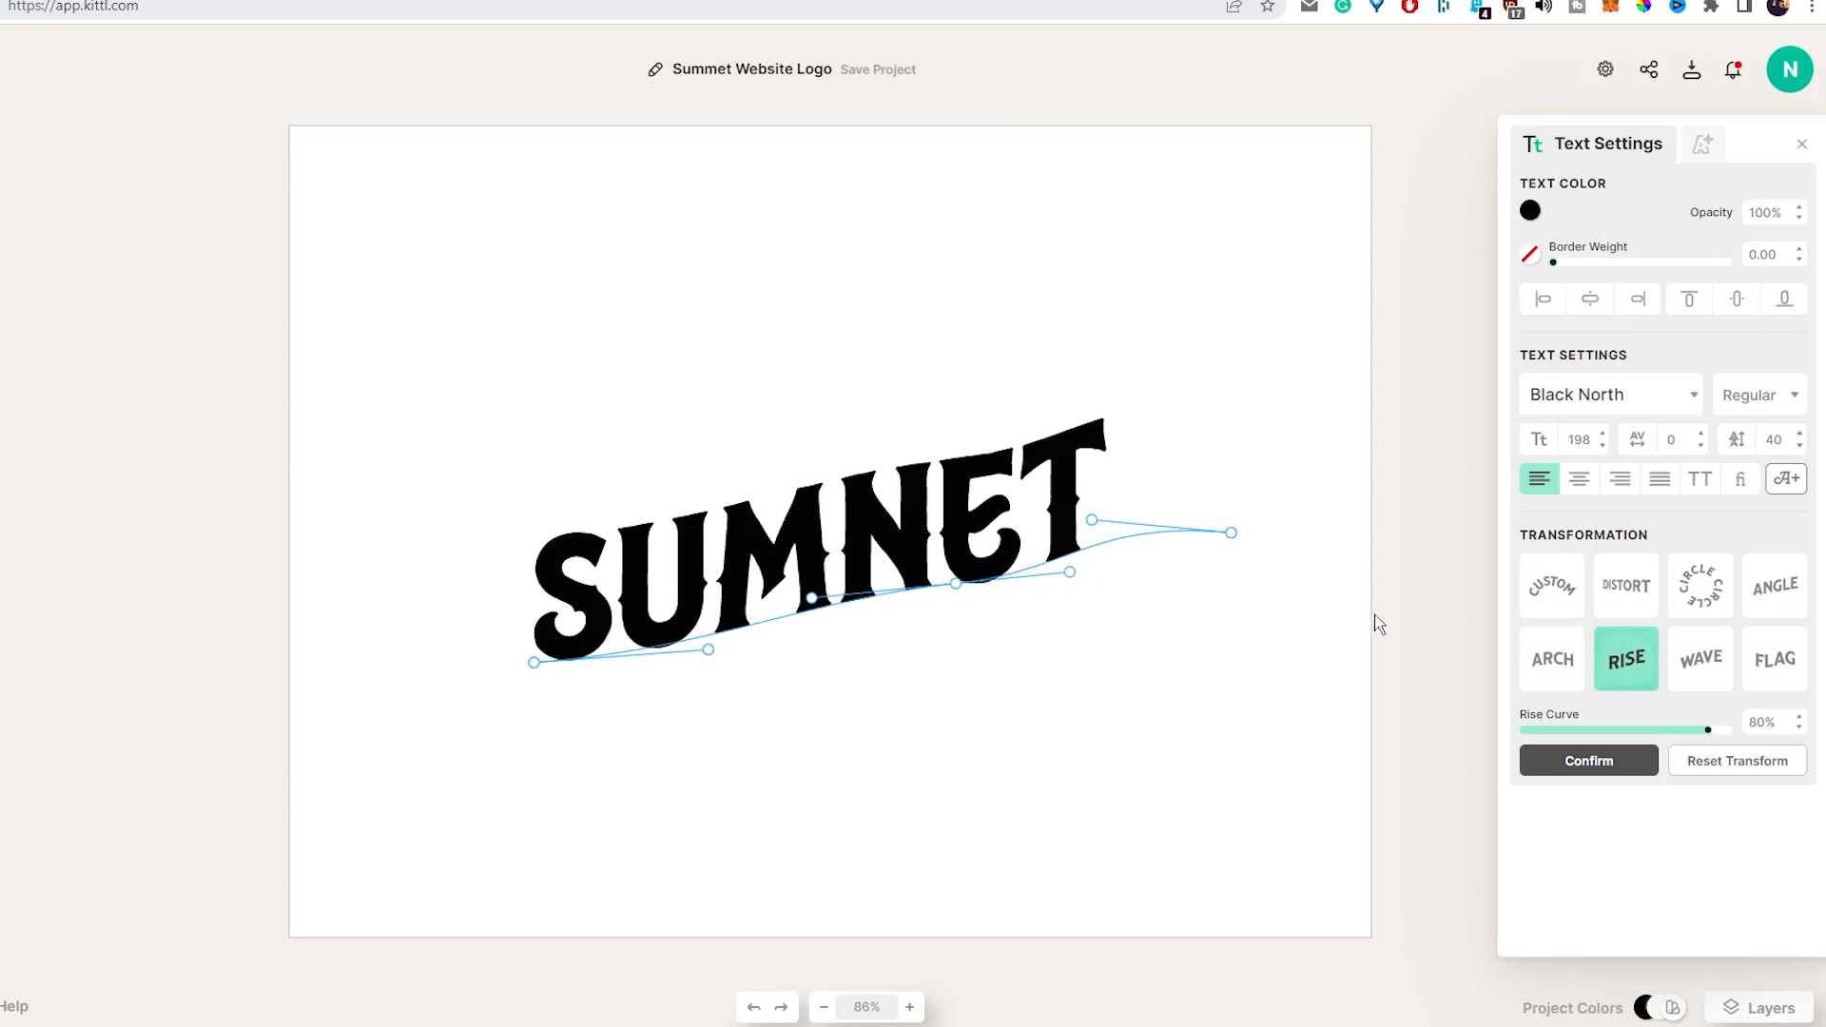
Add a Block Shadow to the text with an angle of -78° and an outline width of 15
click(1697, 152)
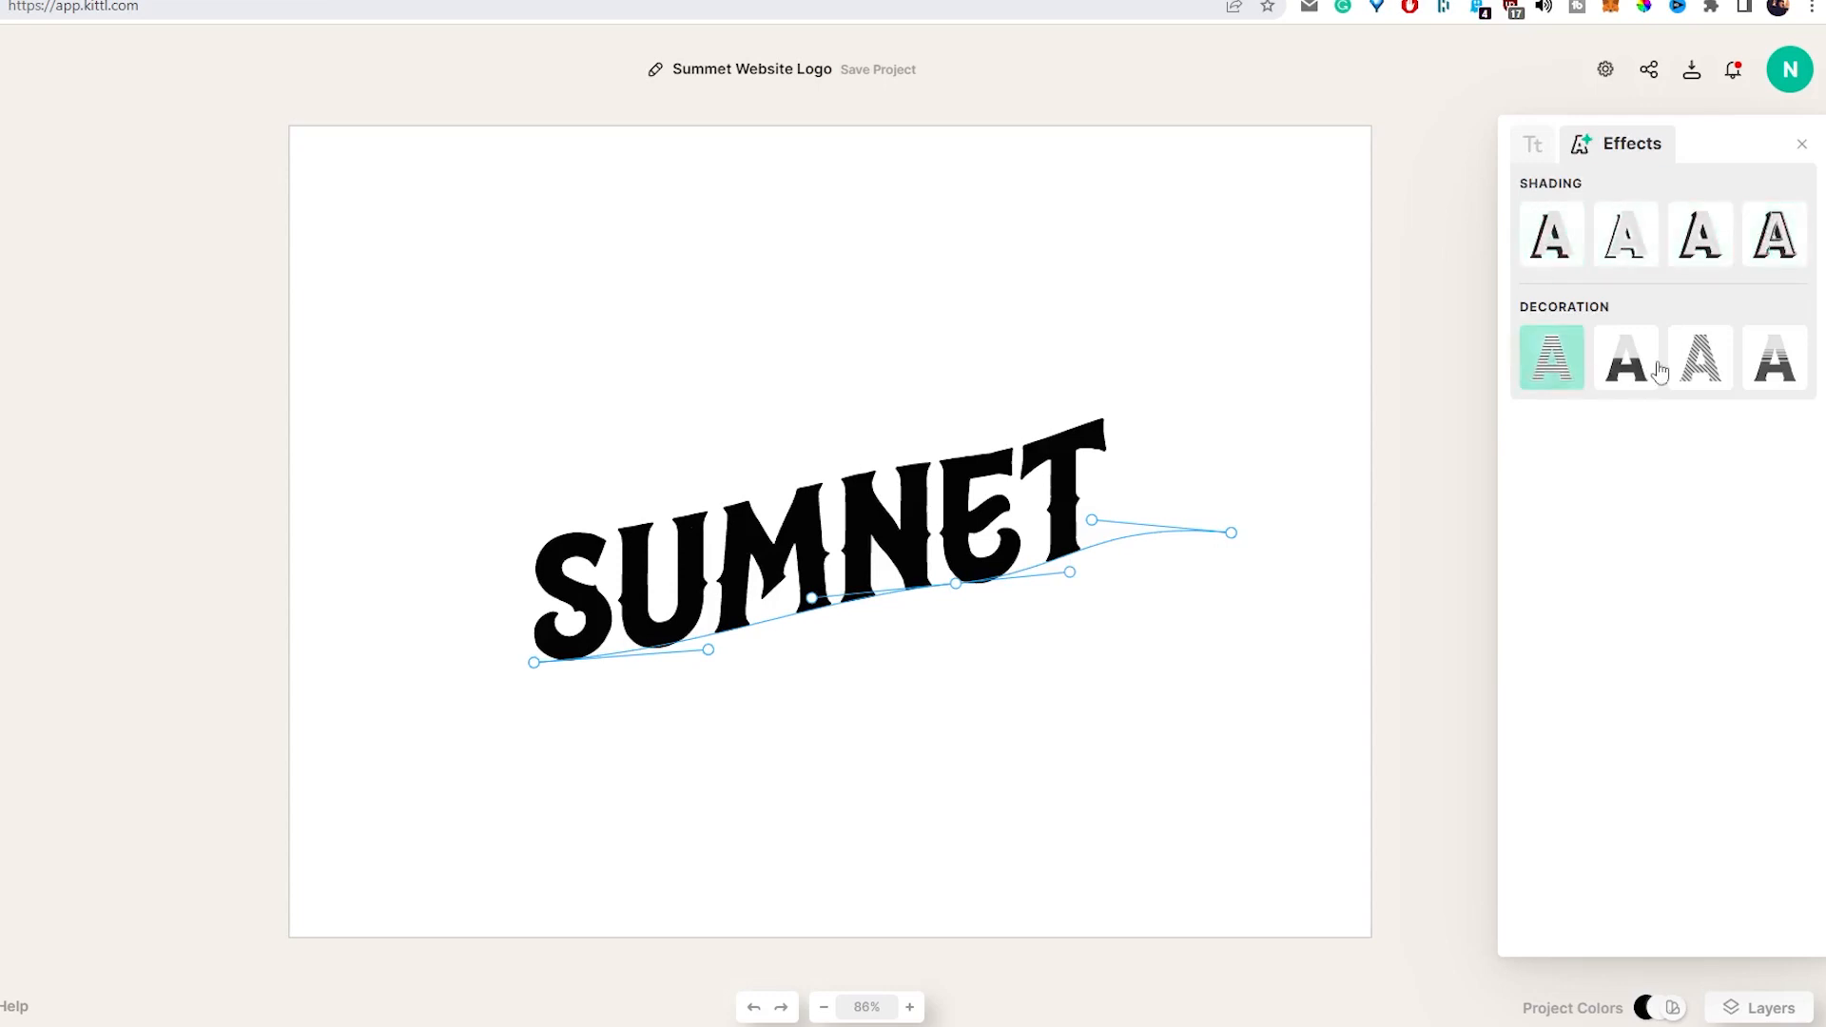
click(1701, 250)
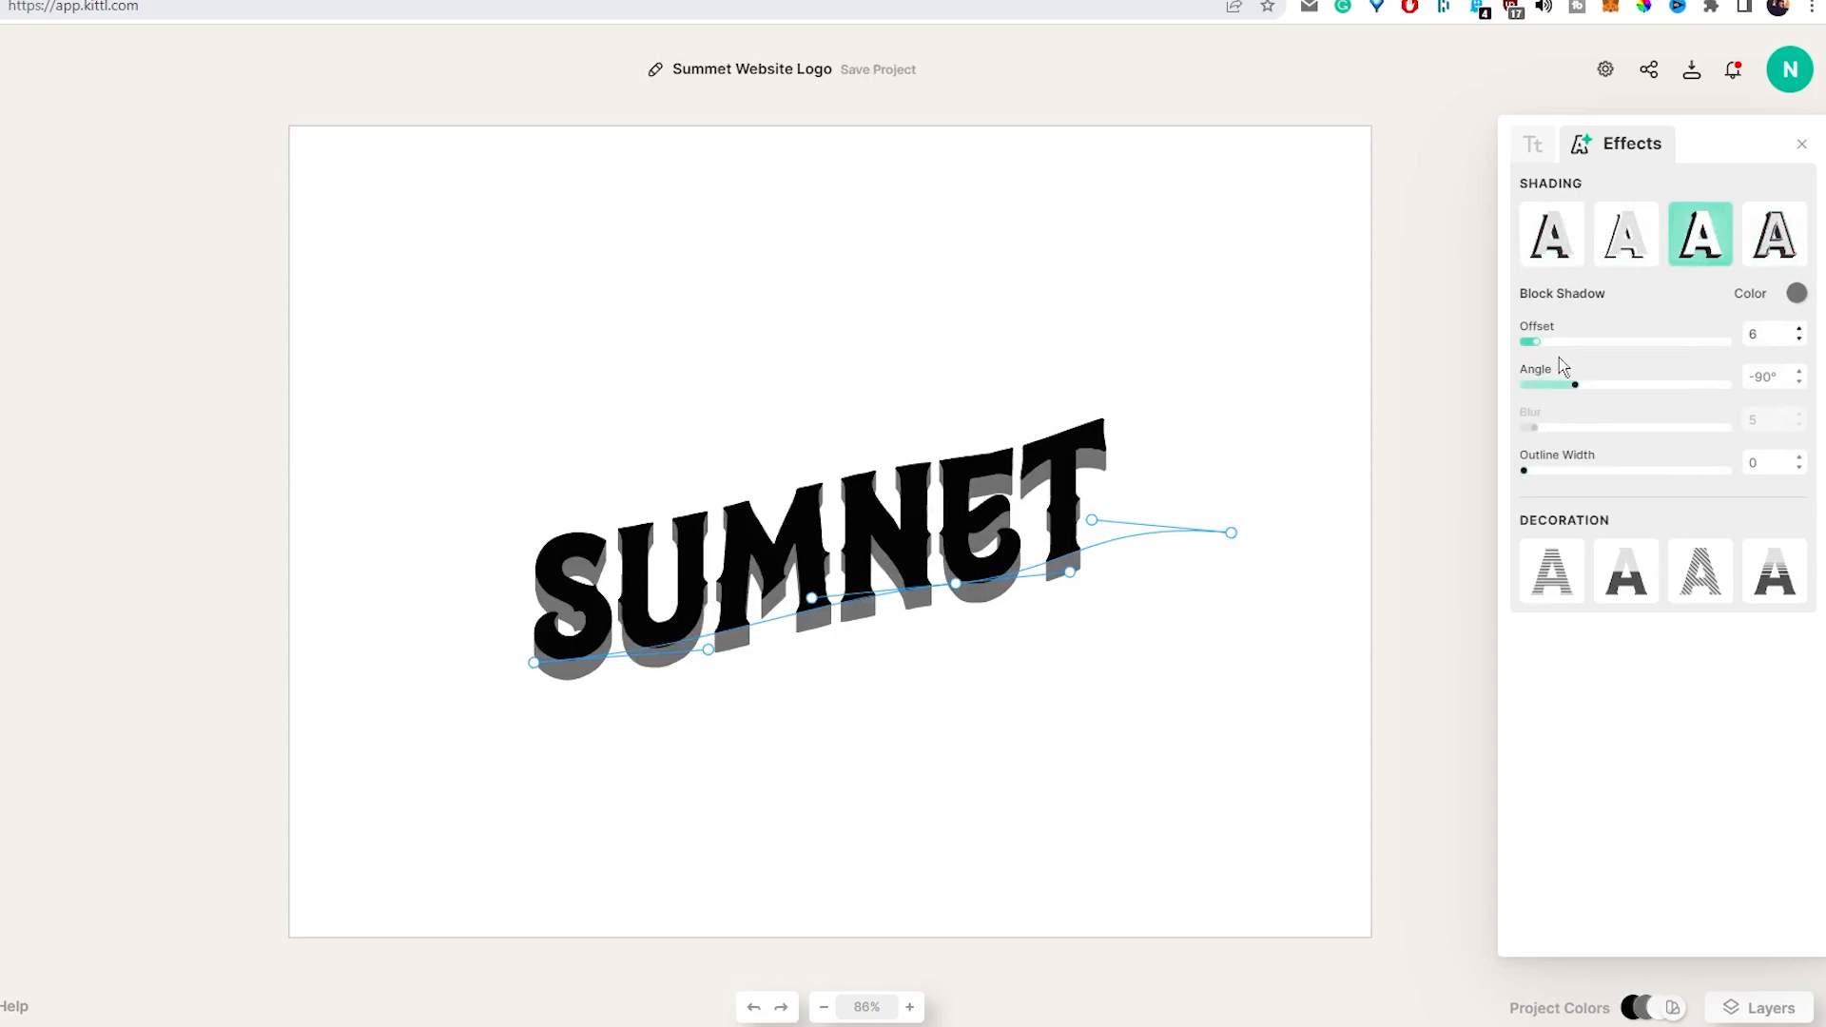
drag(1592, 394, 1581, 390)
drag(1530, 478, 1558, 479)
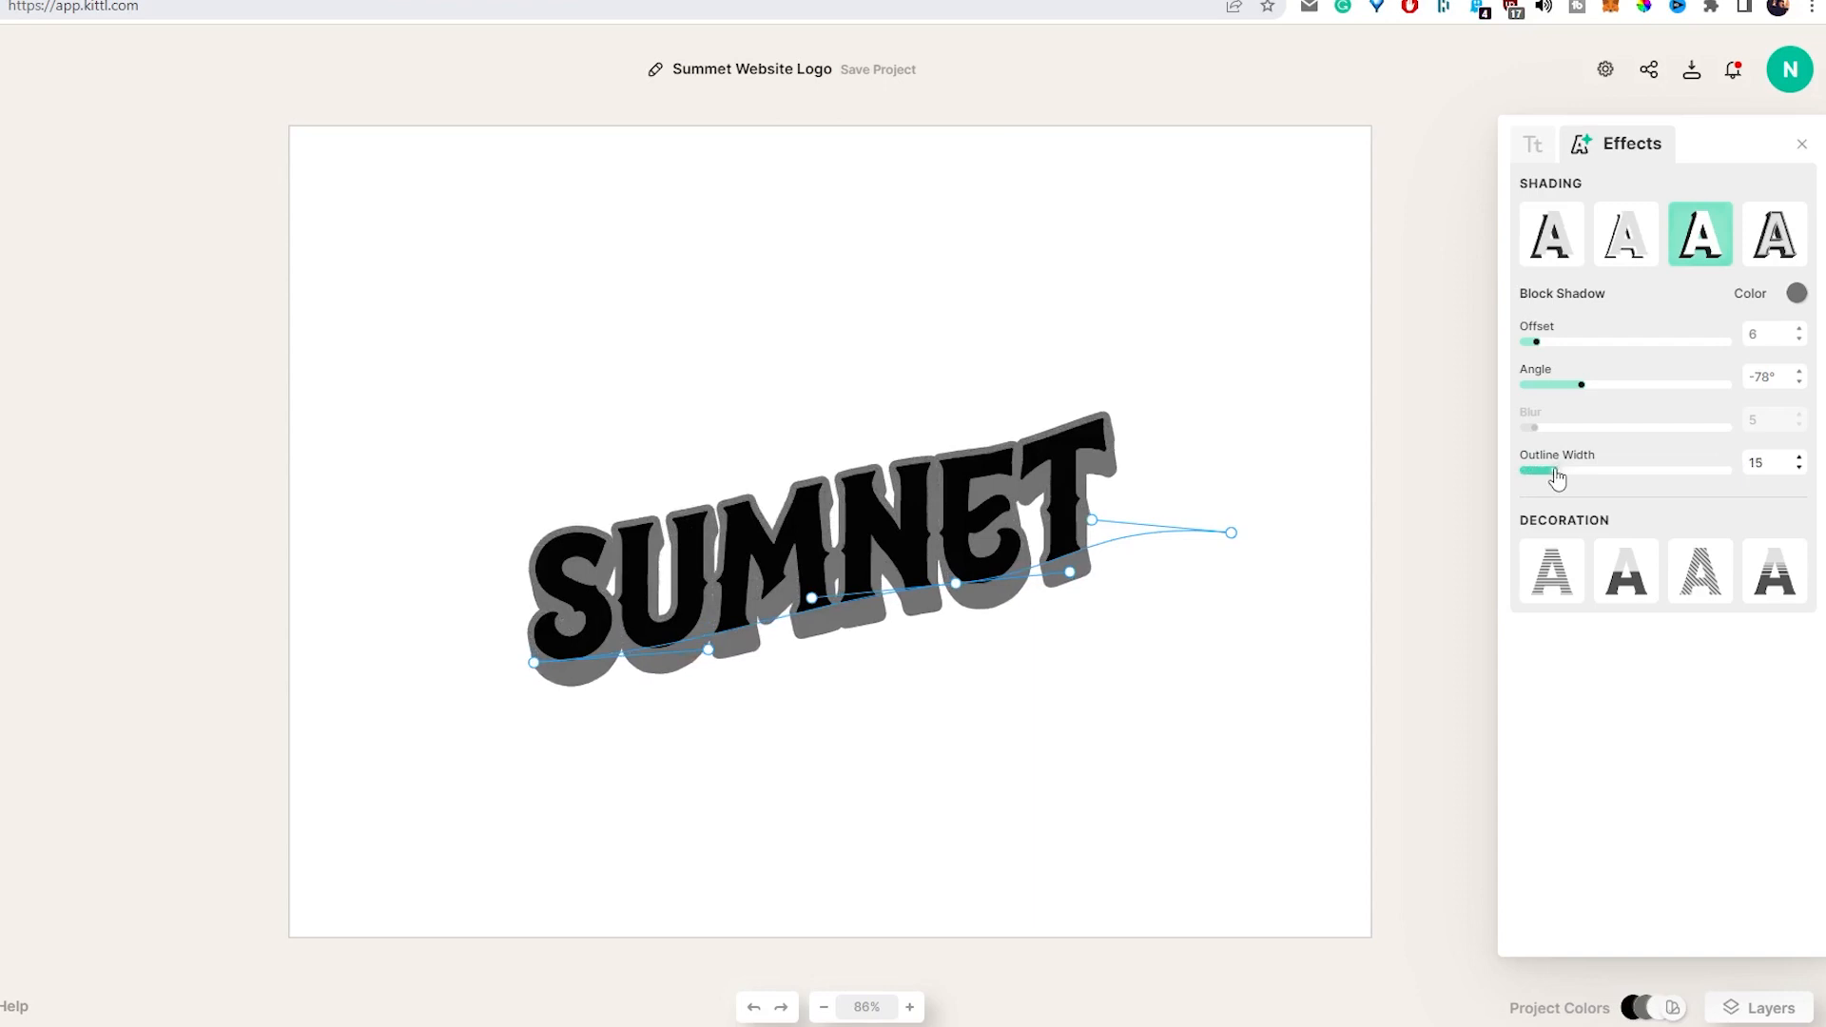
Try red and yellow tones for the block shadow and settle on teal (hex 50bbbb) as its color
click(1796, 293)
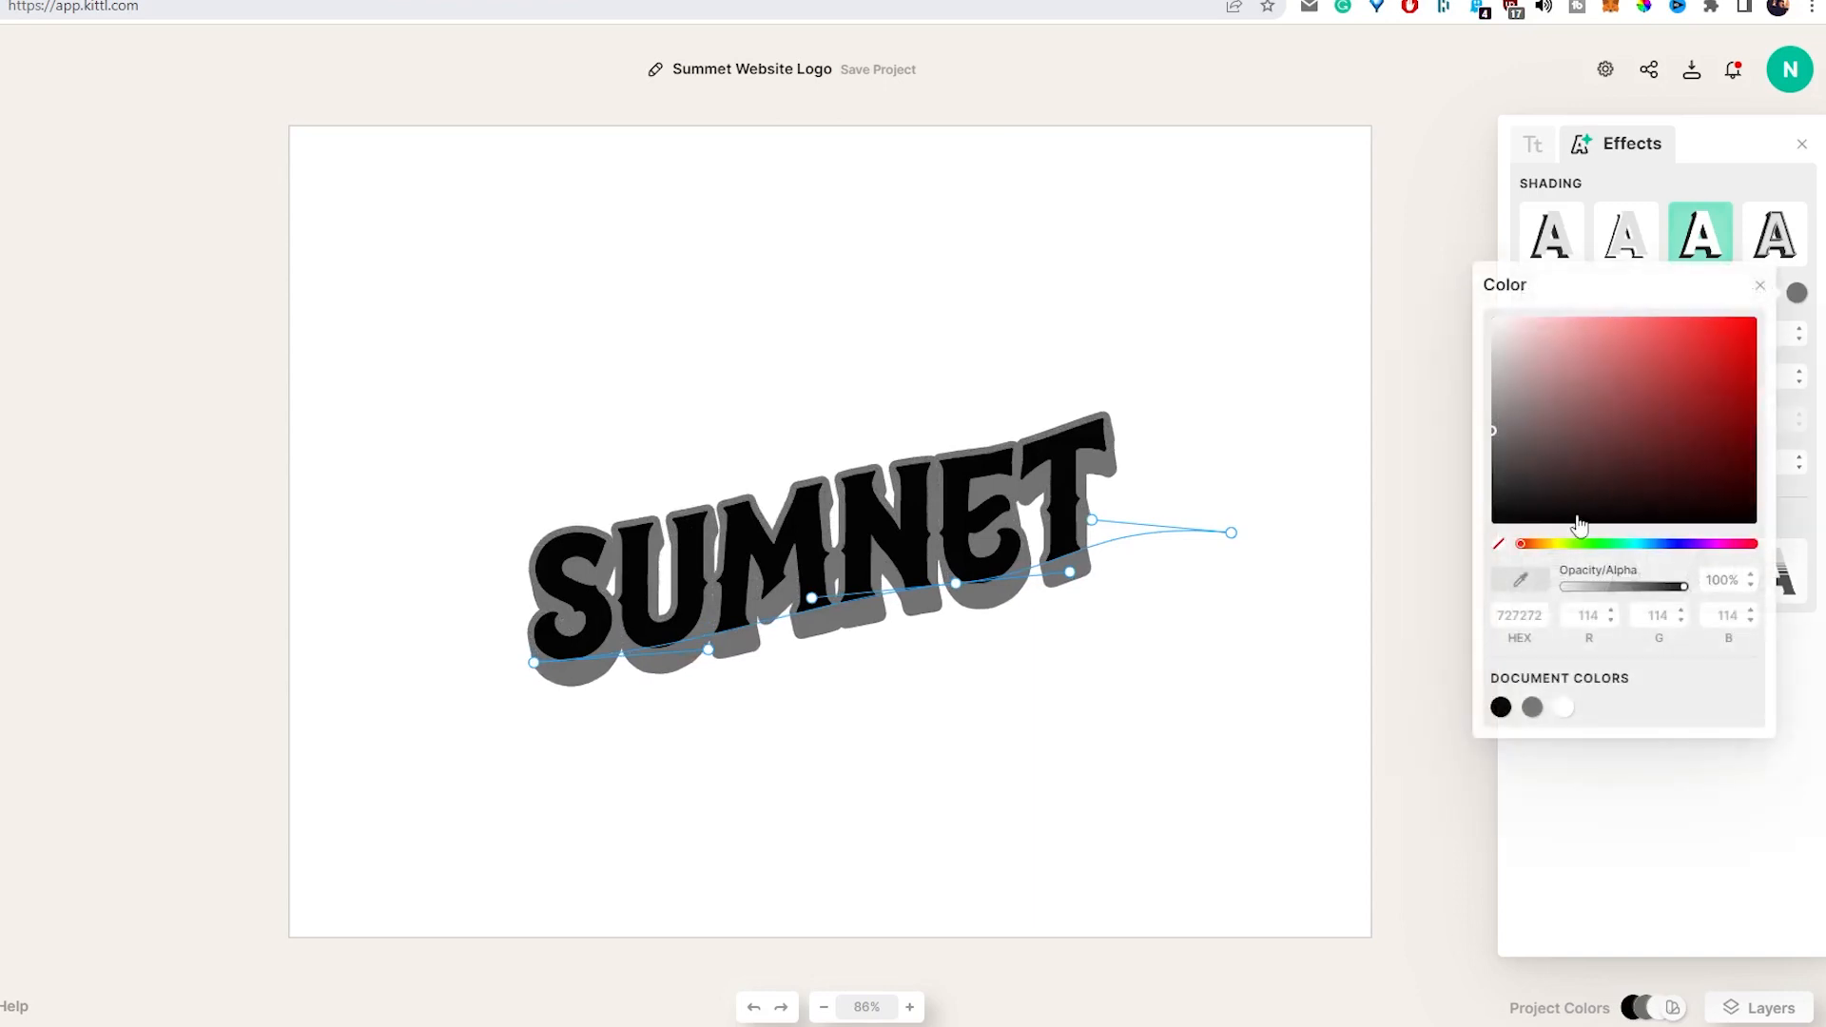
click(1731, 328)
click(1702, 352)
mouse_move(1676, 382)
mouse_down()
mouse_move(1645, 378)
mouse_move(1680, 319)
mouse_up()
click(1558, 544)
click(1723, 348)
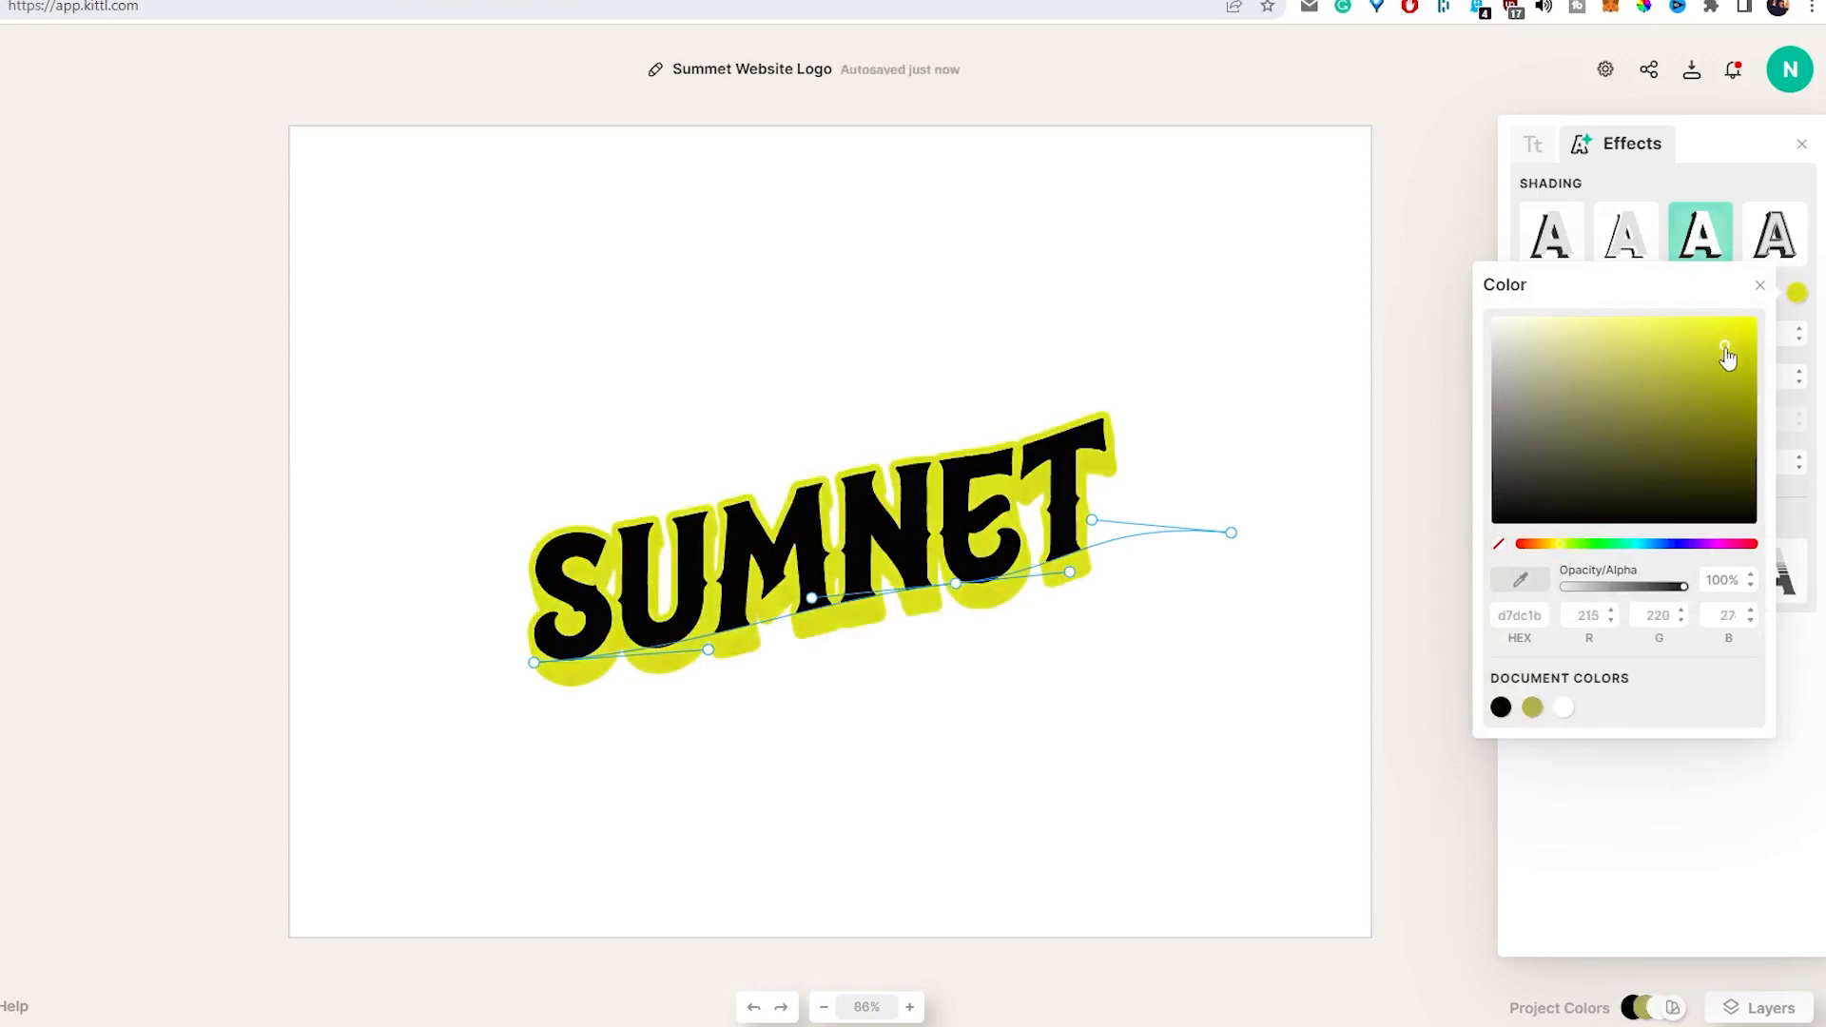
click(1637, 544)
drag(1697, 362, 1642, 372)
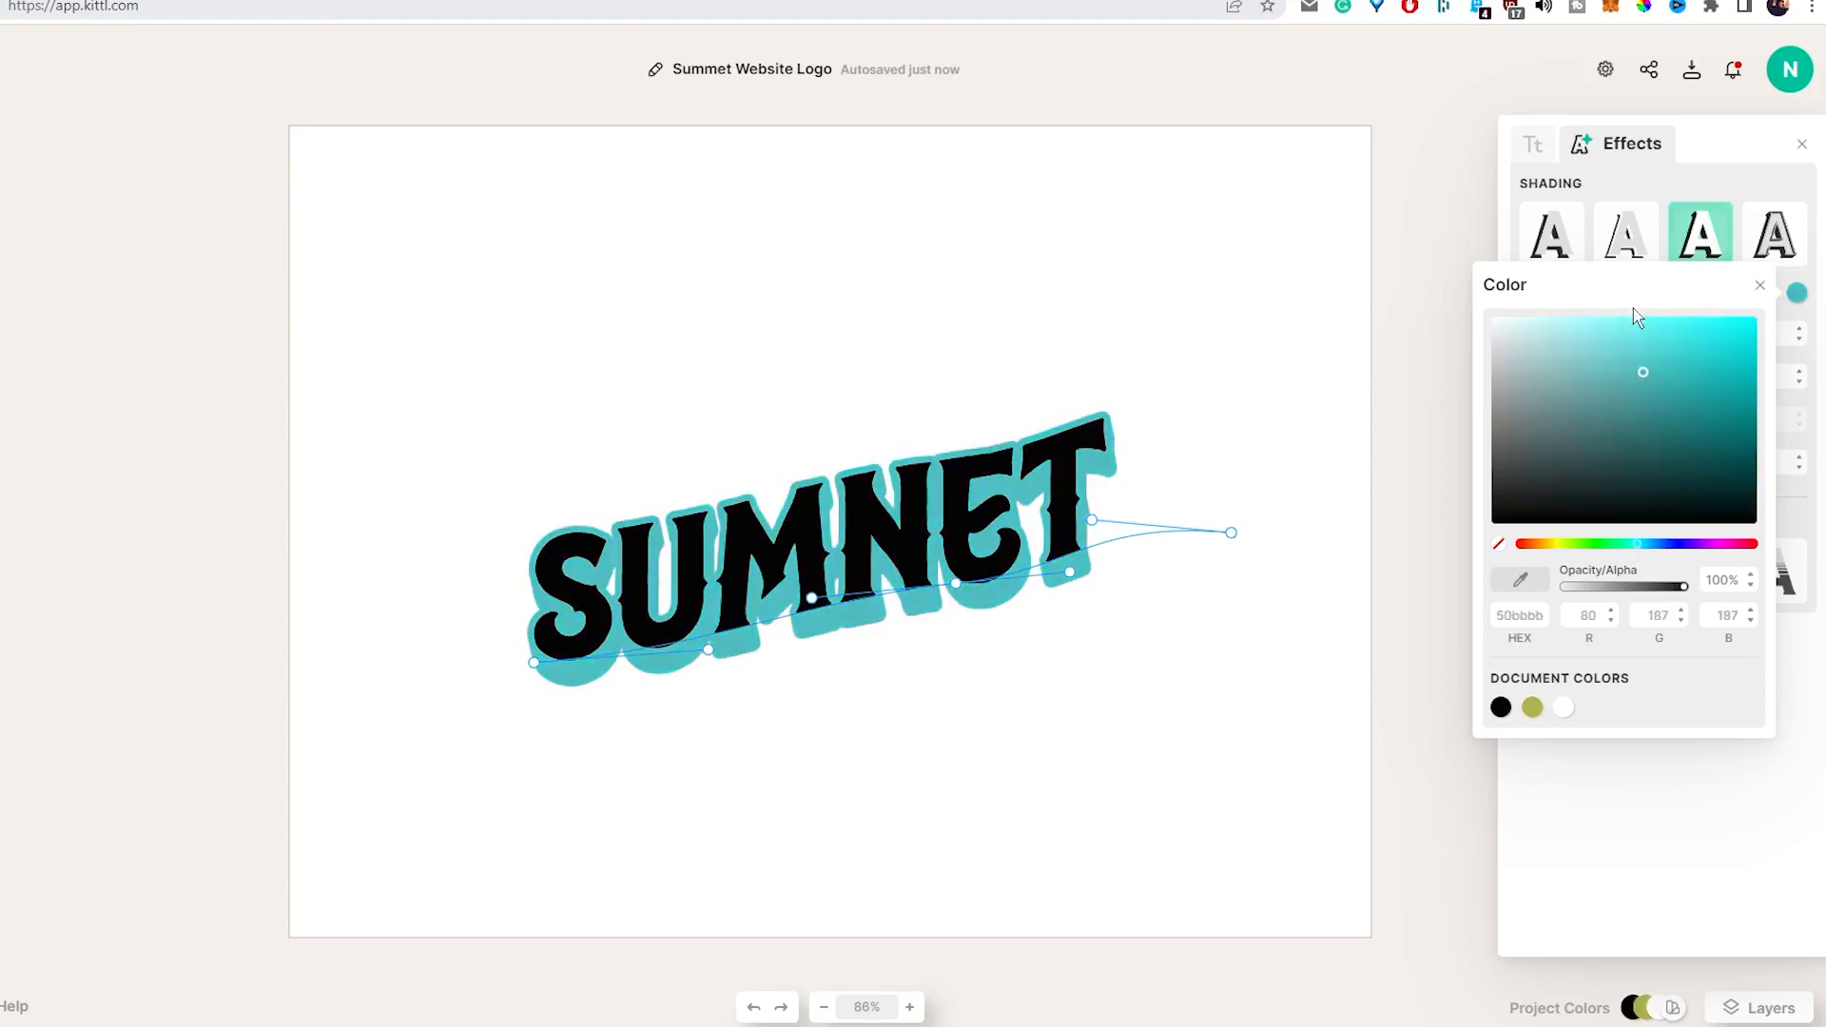
click(1761, 169)
Try the Detailed 3d Shadow with each decoration on the text, ending with Fading Color Cut
click(1765, 236)
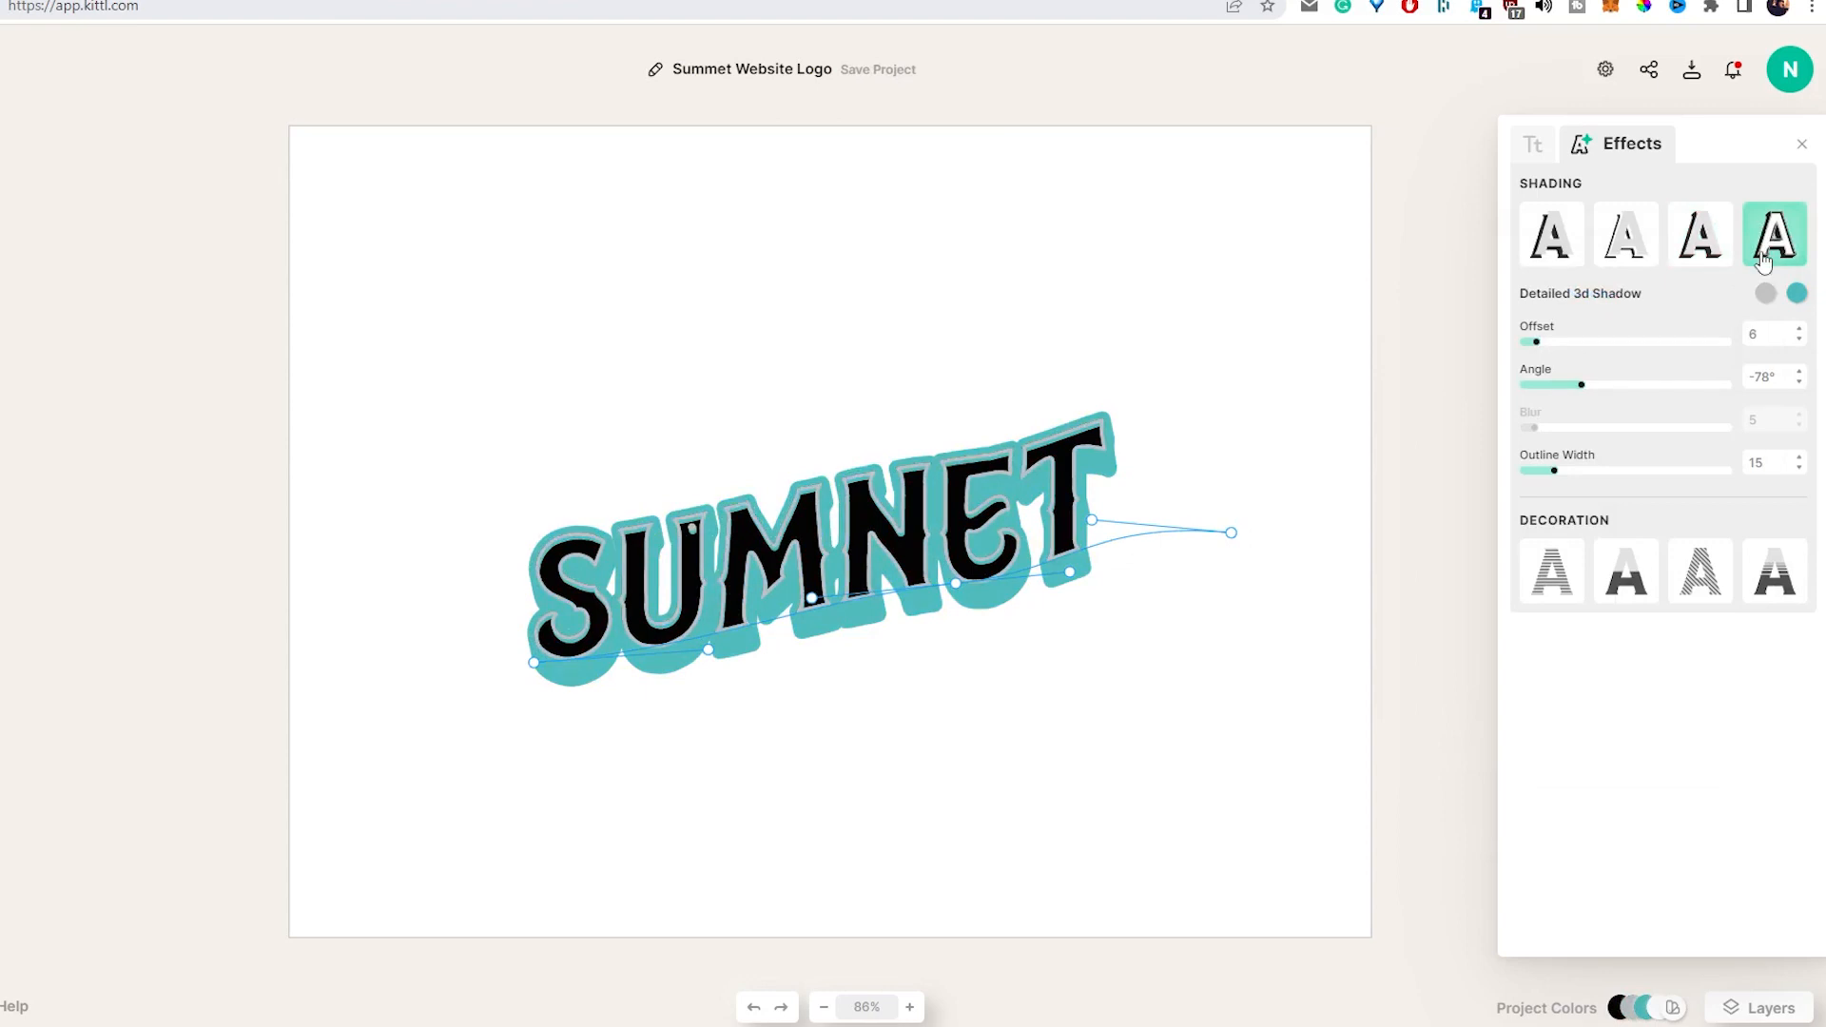
click(1632, 573)
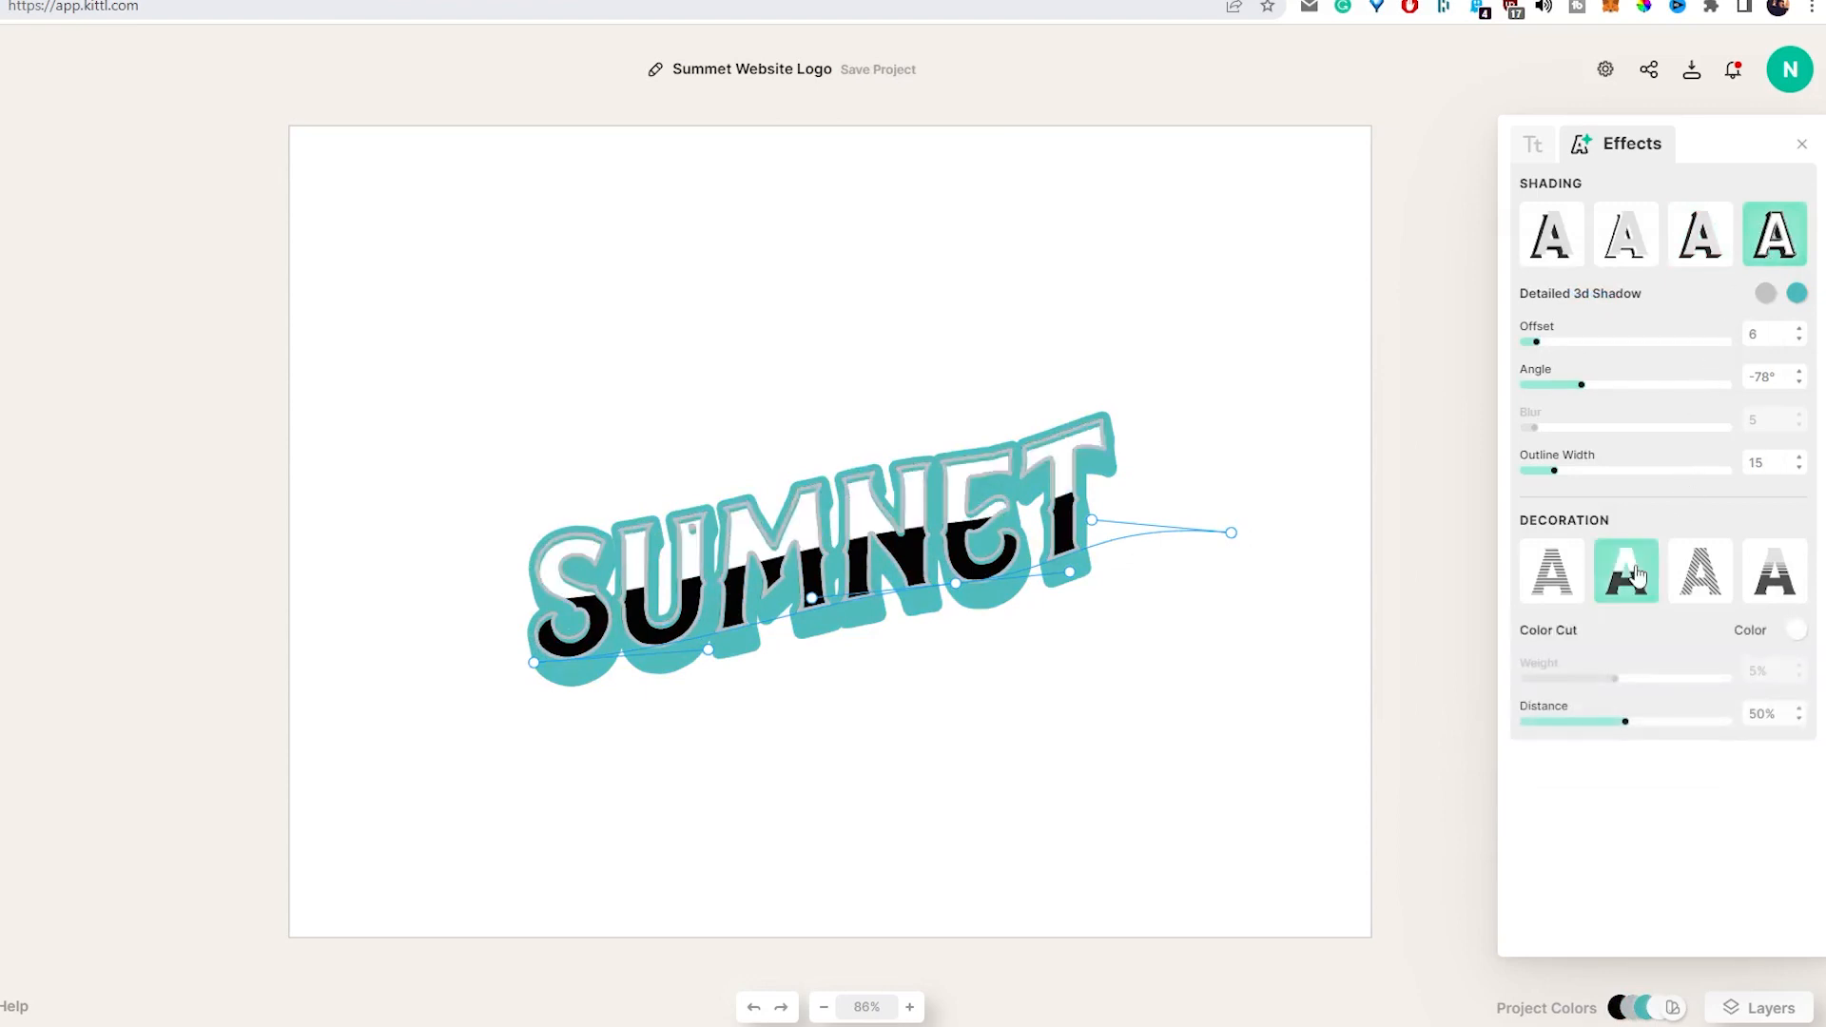
click(1555, 573)
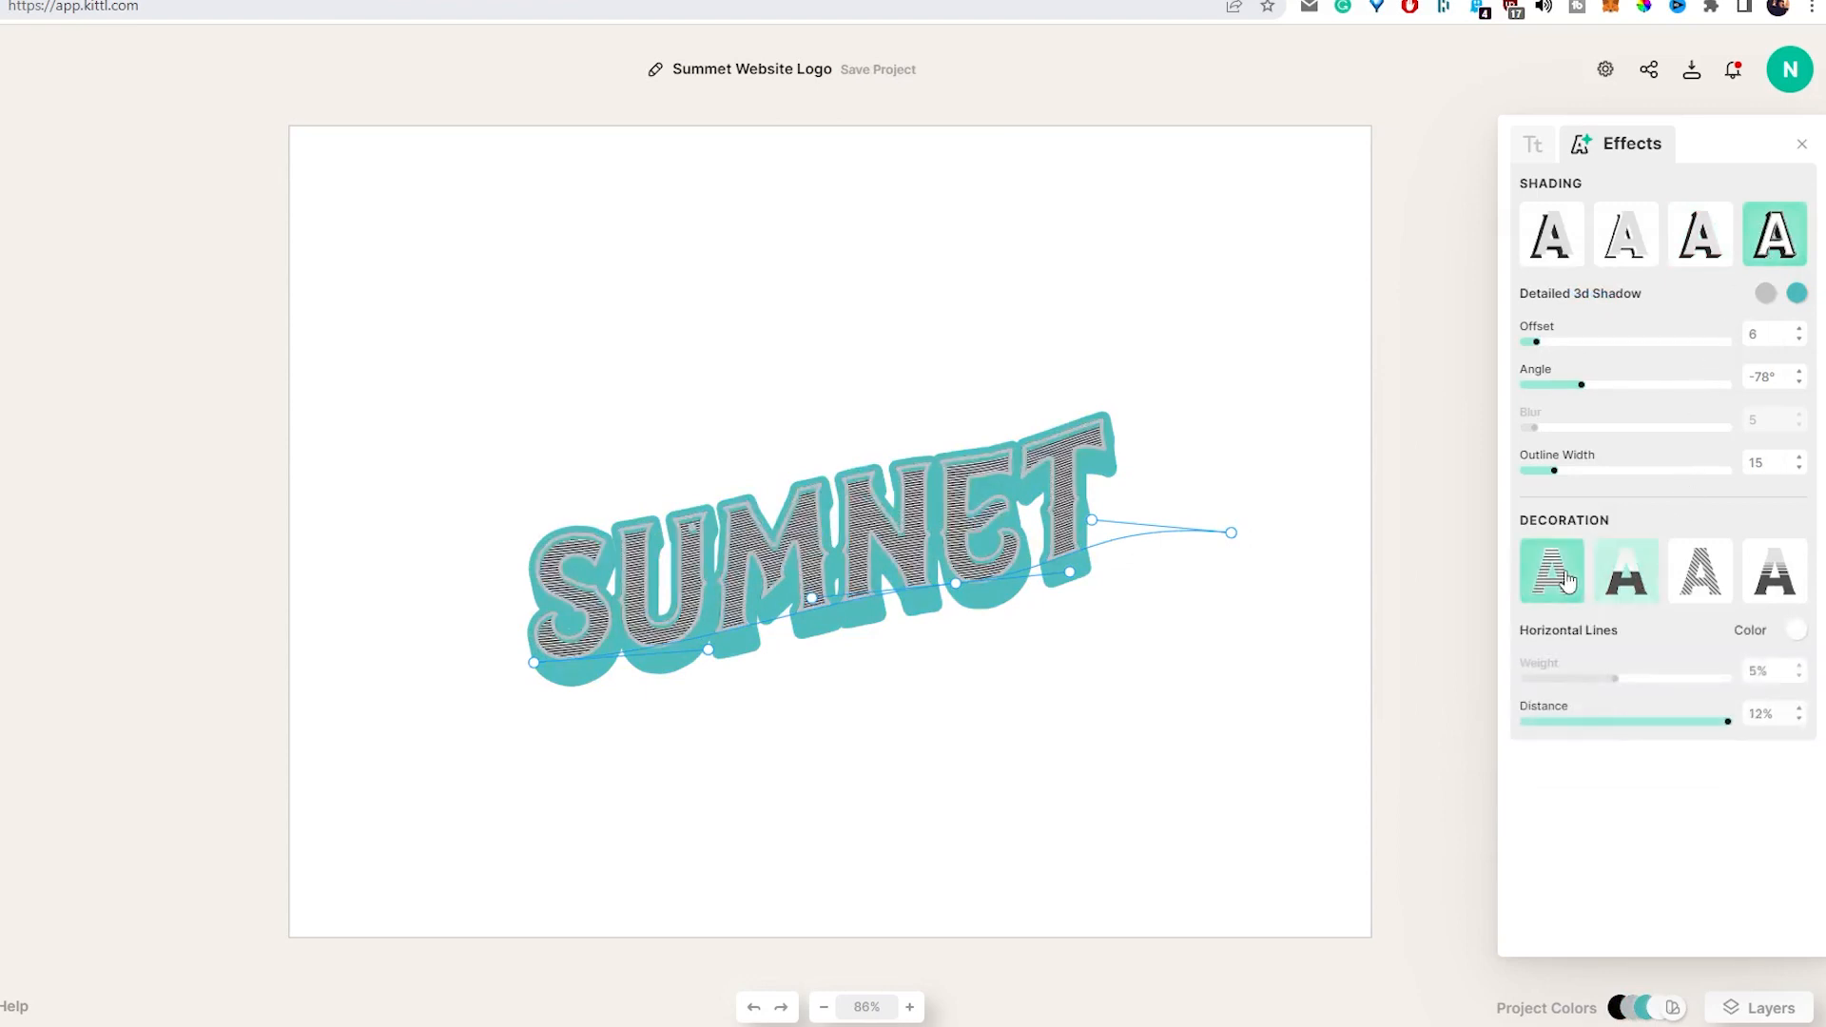
click(1697, 572)
click(1755, 565)
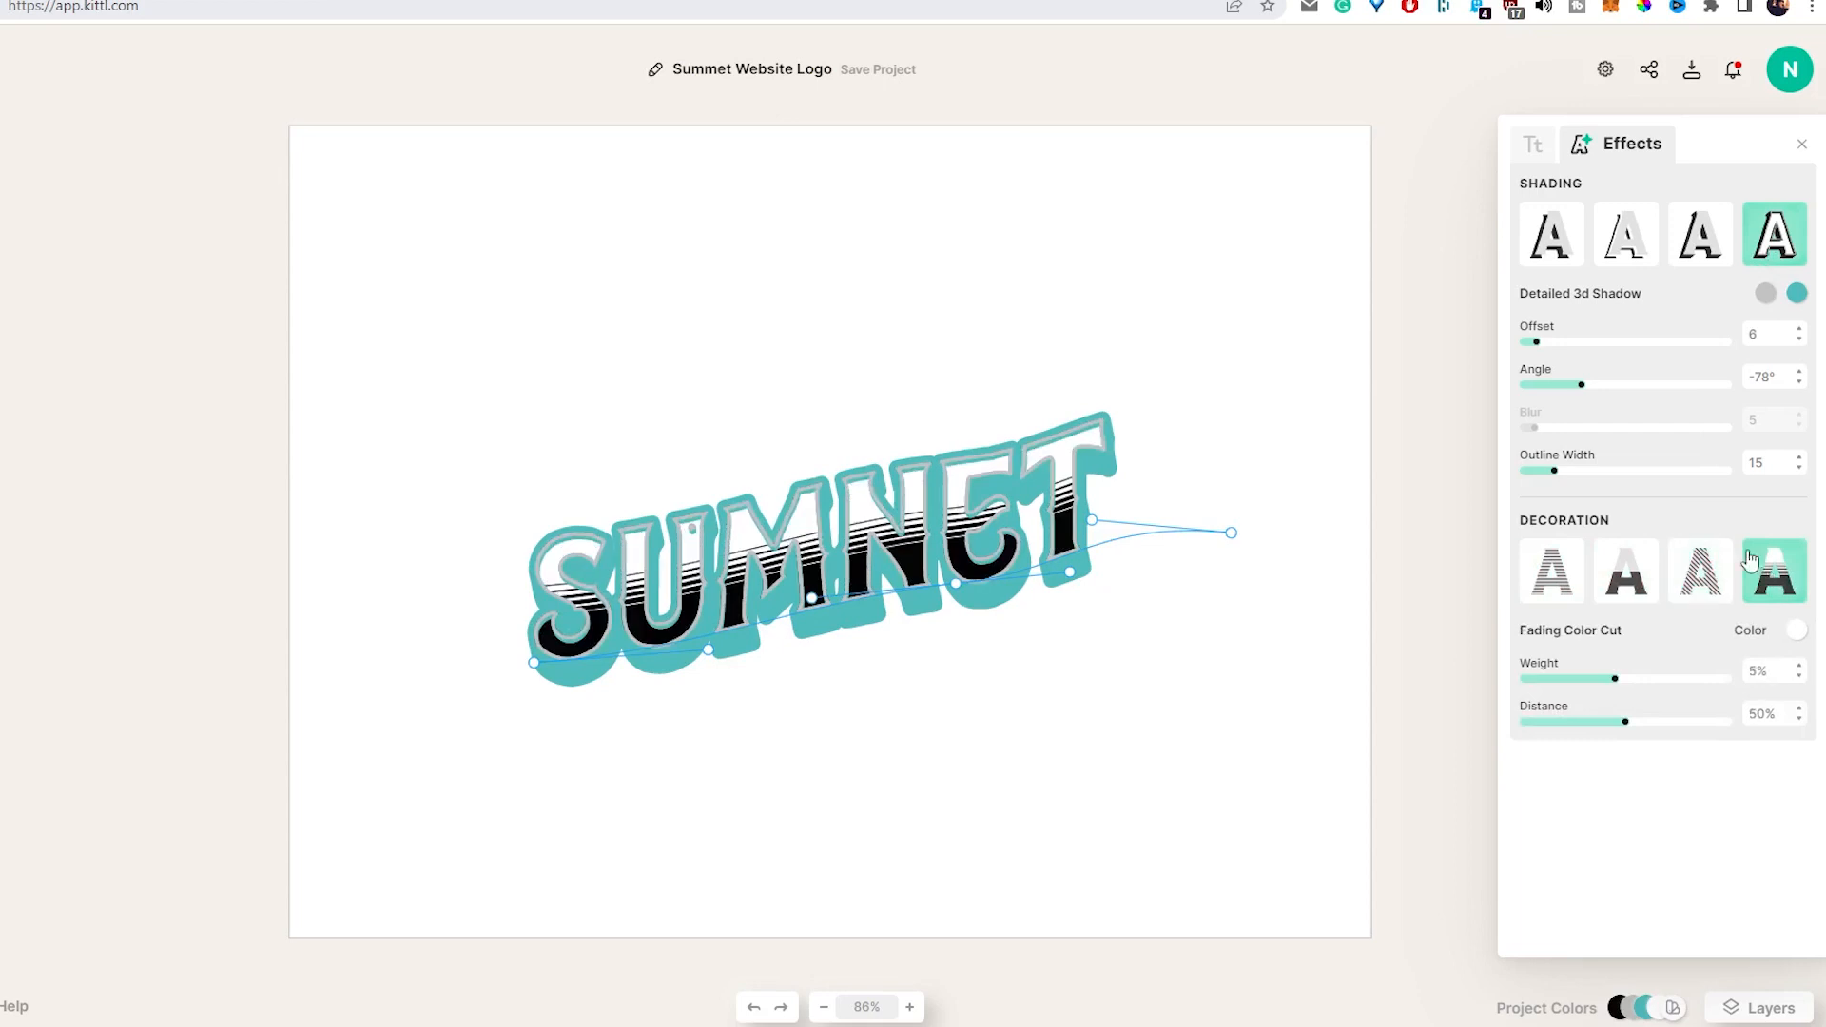
Try the Drop Shadow and Line Shadow on the text, and switch its shading back to Block Shadow
click(1550, 235)
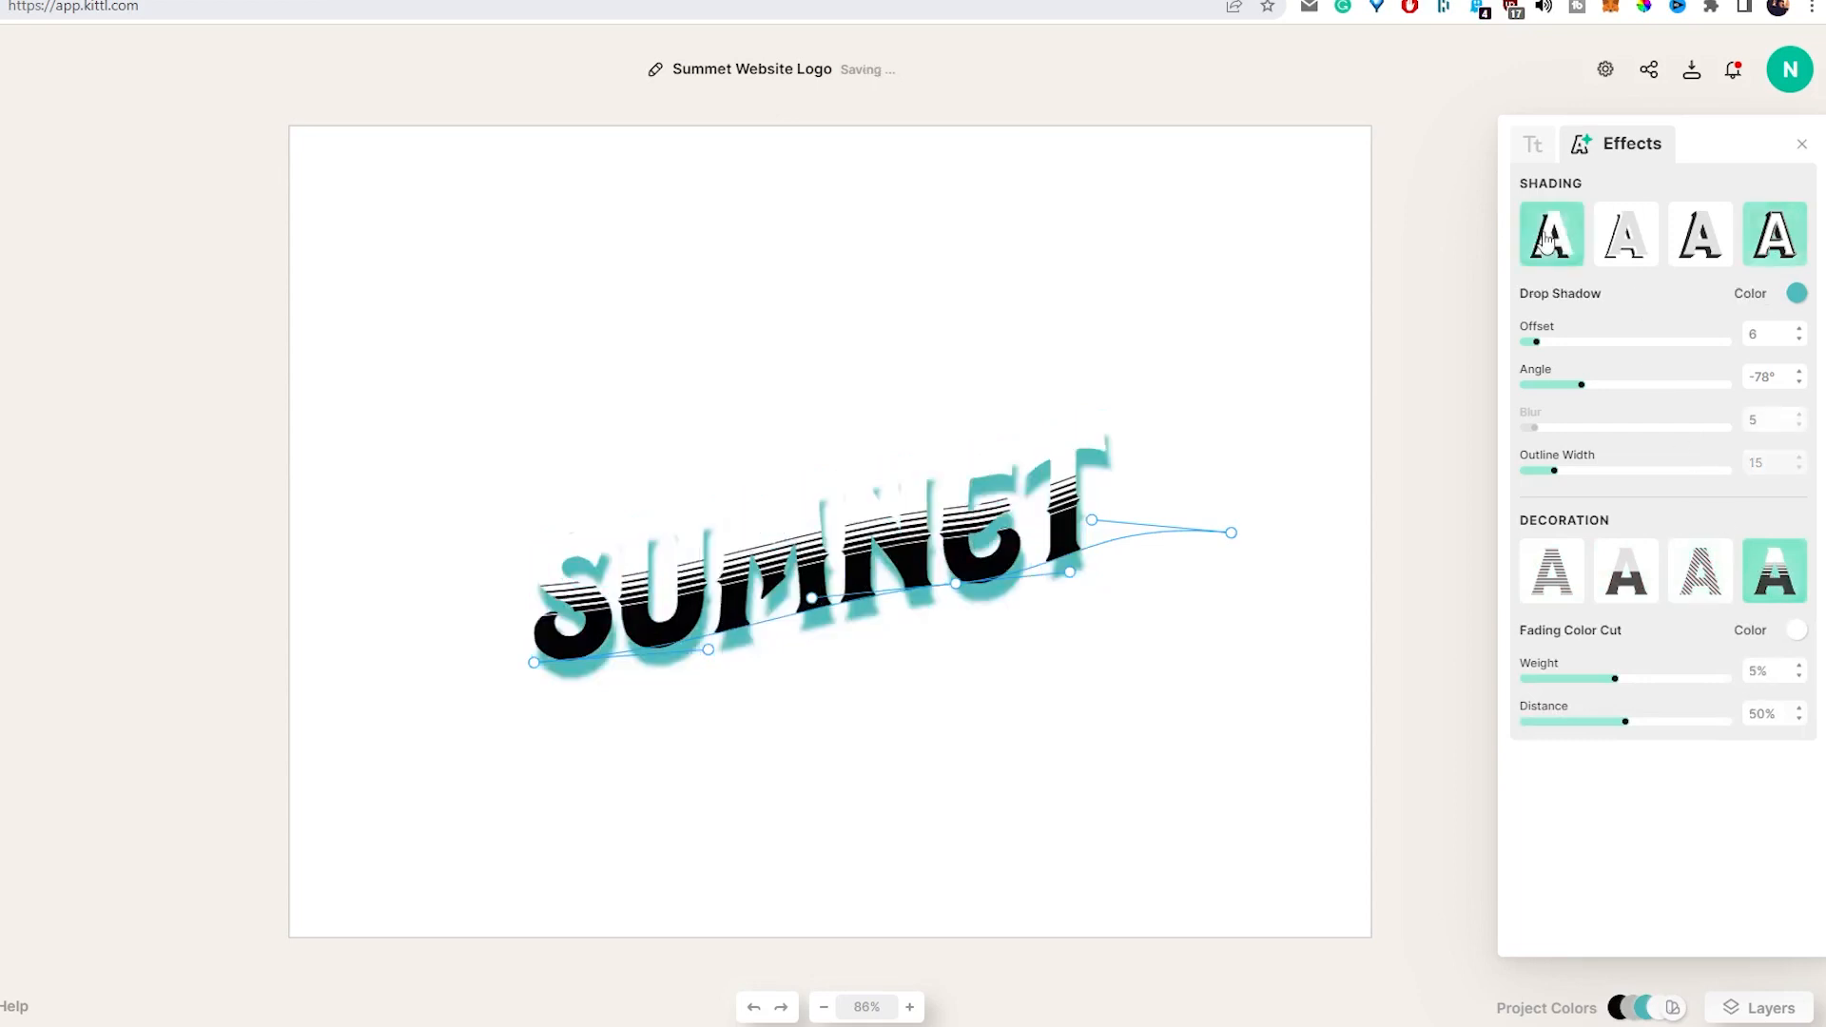
click(1618, 240)
click(1699, 236)
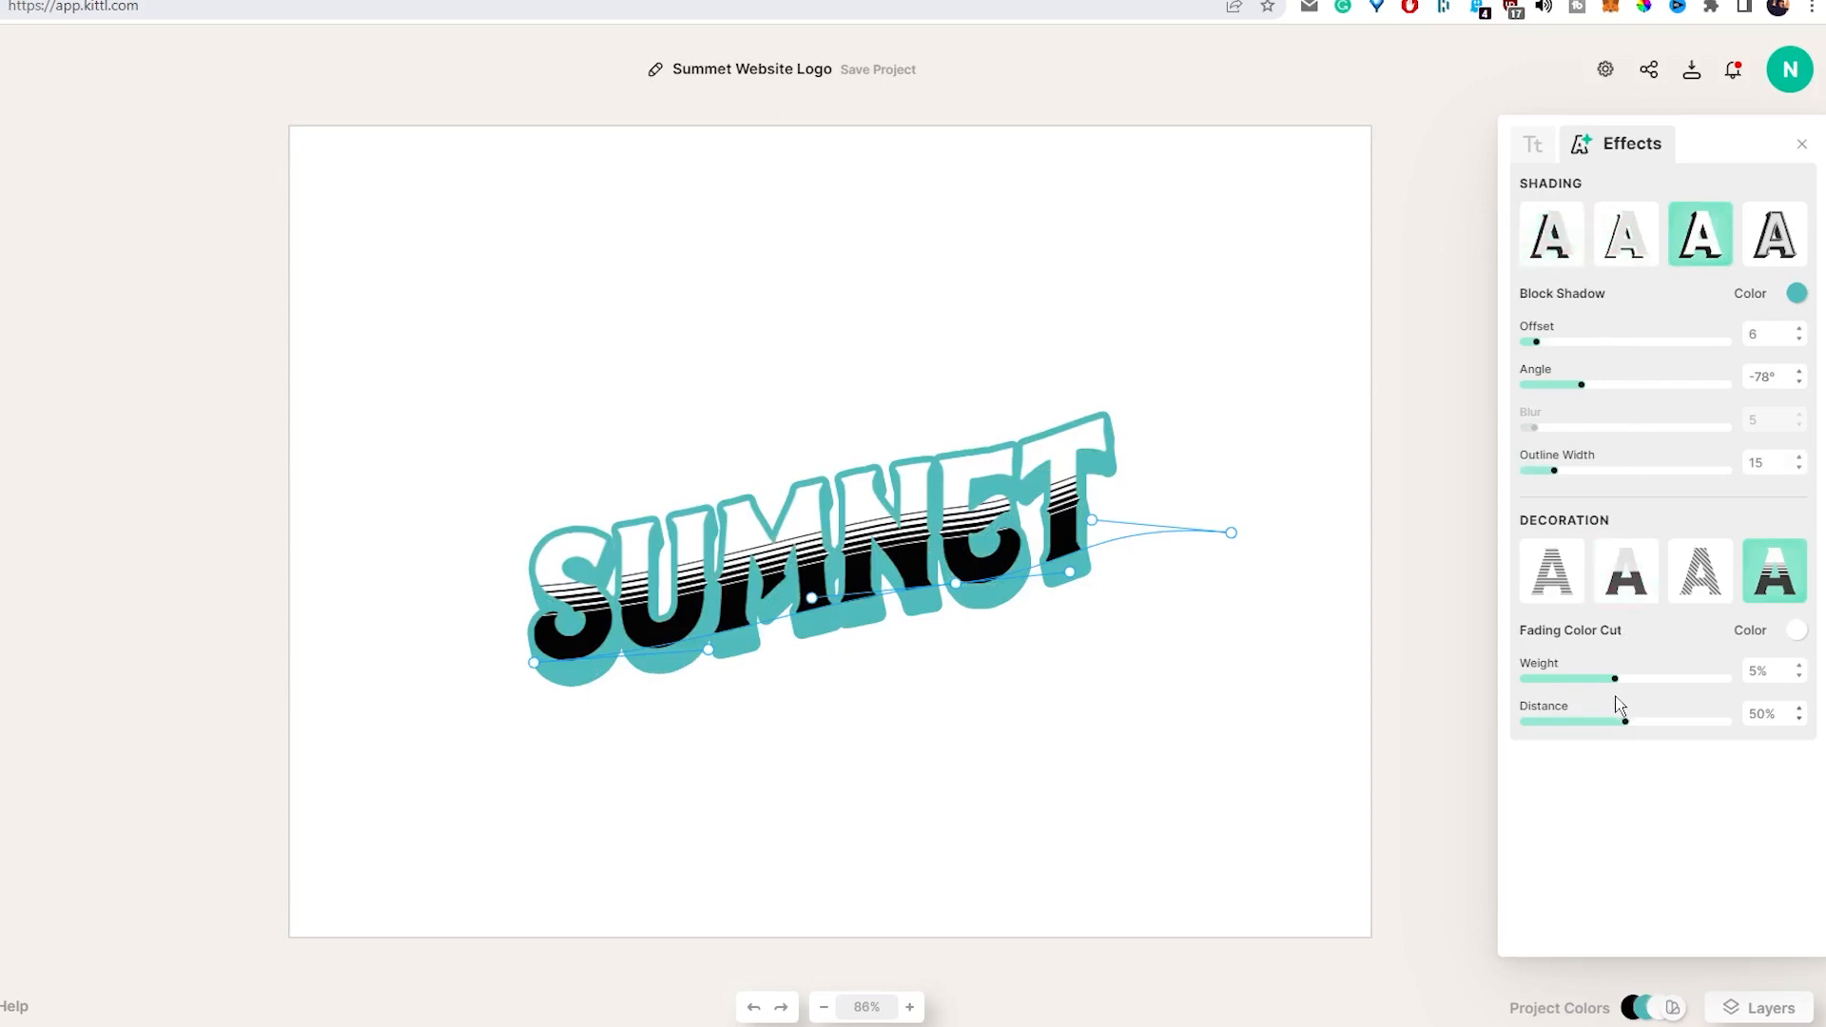
Try the Fading Color Cut at 4% weight and 70% distance, and remove this decoration from the text
drag(1616, 682, 1581, 675)
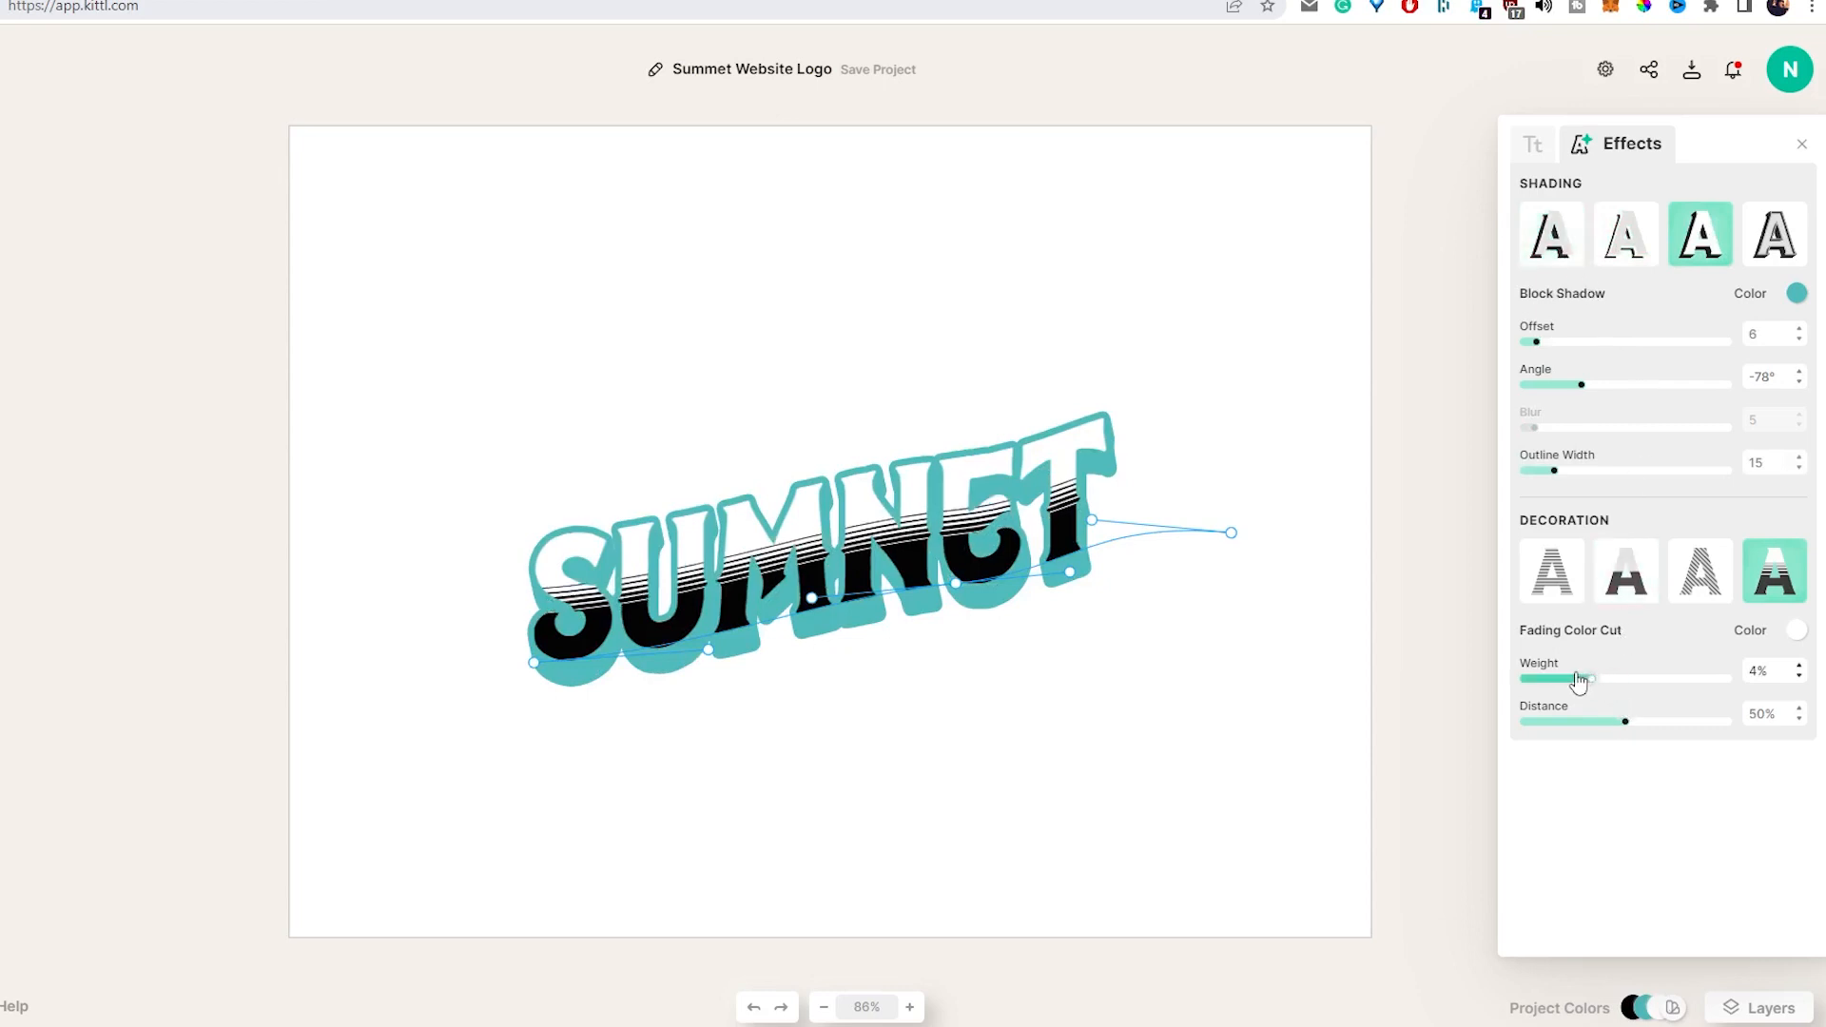
mouse_move(1584, 722)
mouse_down()
mouse_move(1472, 701)
mouse_move(1781, 715)
mouse_move(1666, 721)
mouse_up()
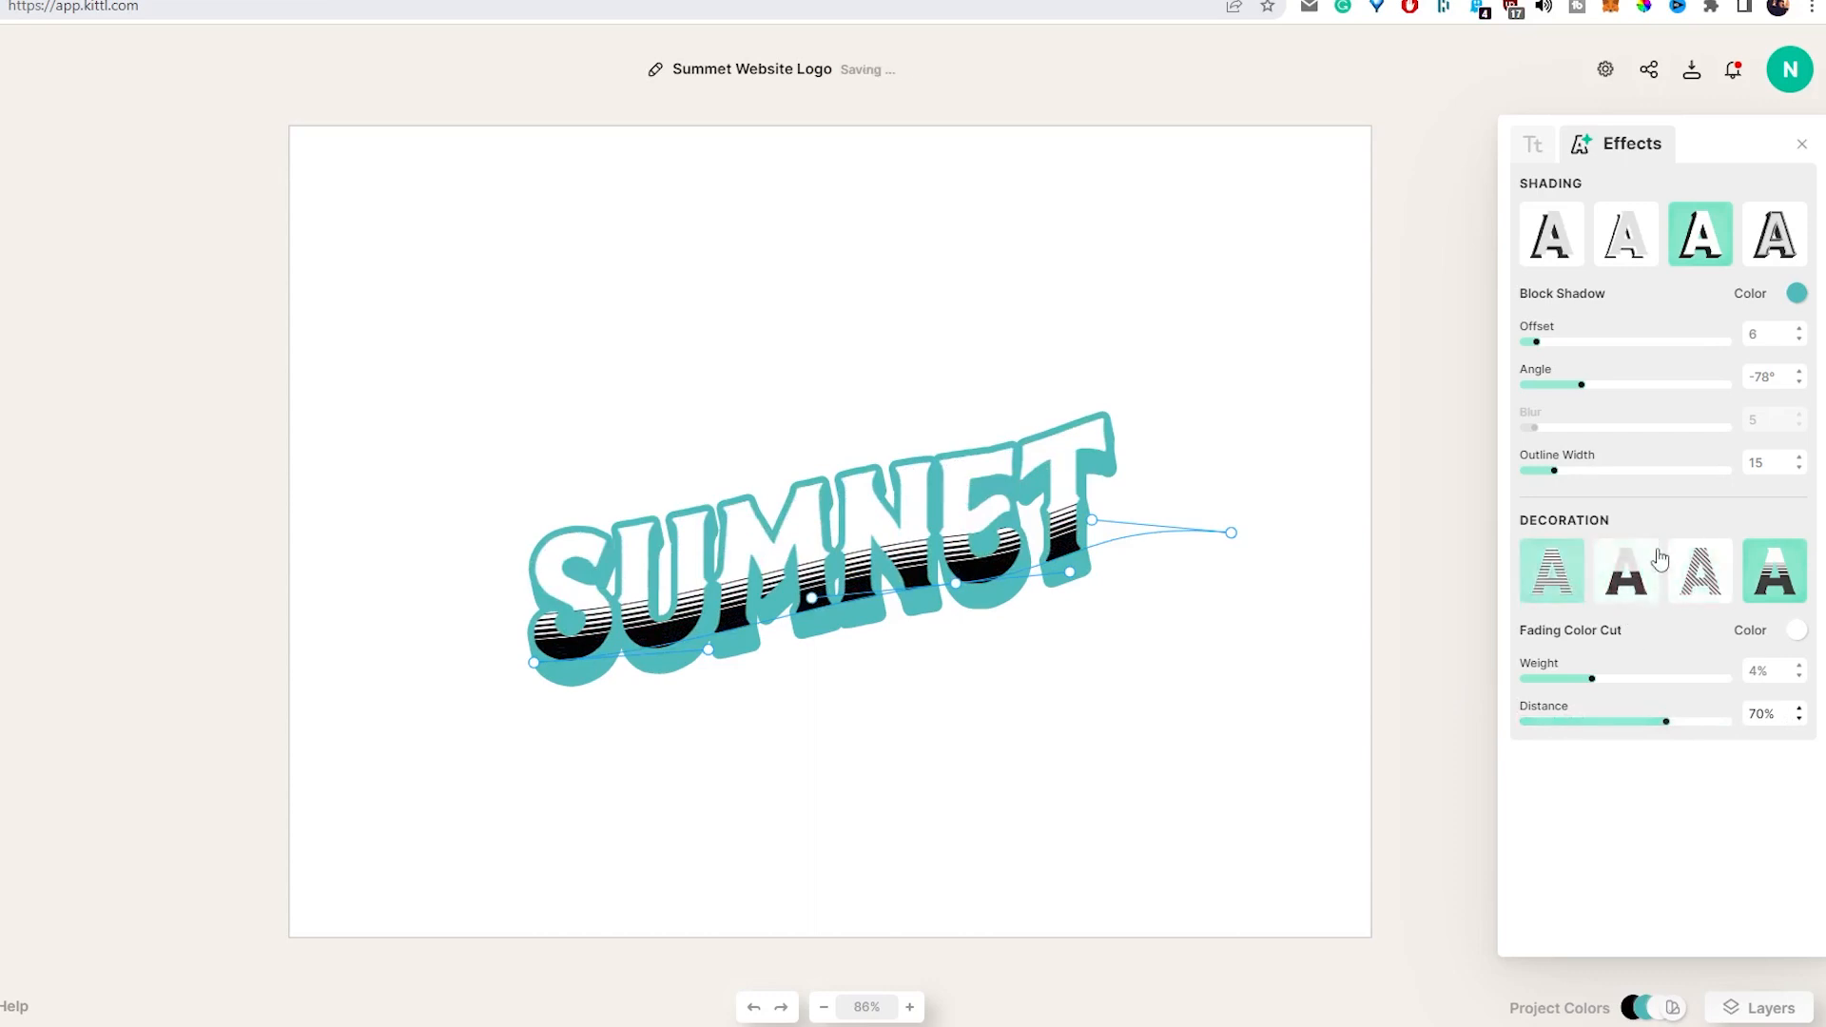
click(1794, 584)
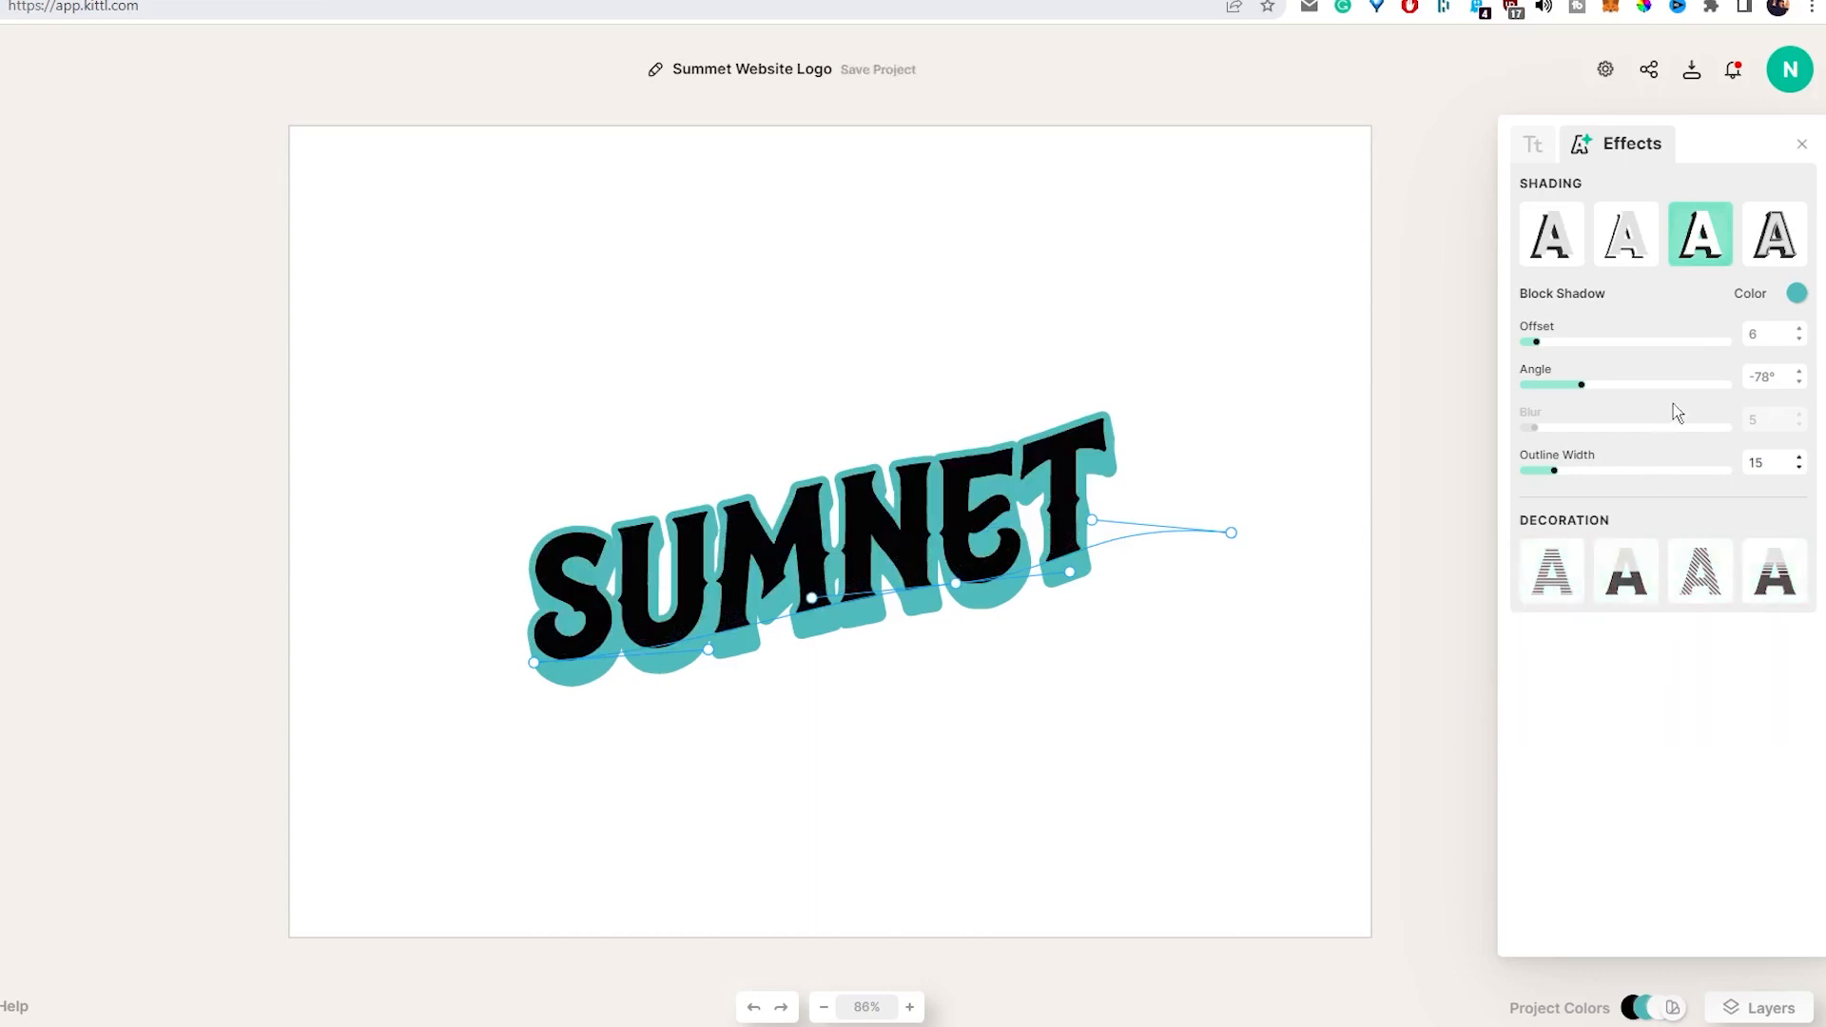
Move the Sumnet text slightly up and reshape its curve by lowering the right end and raising the left end
drag(819, 596, 806, 548)
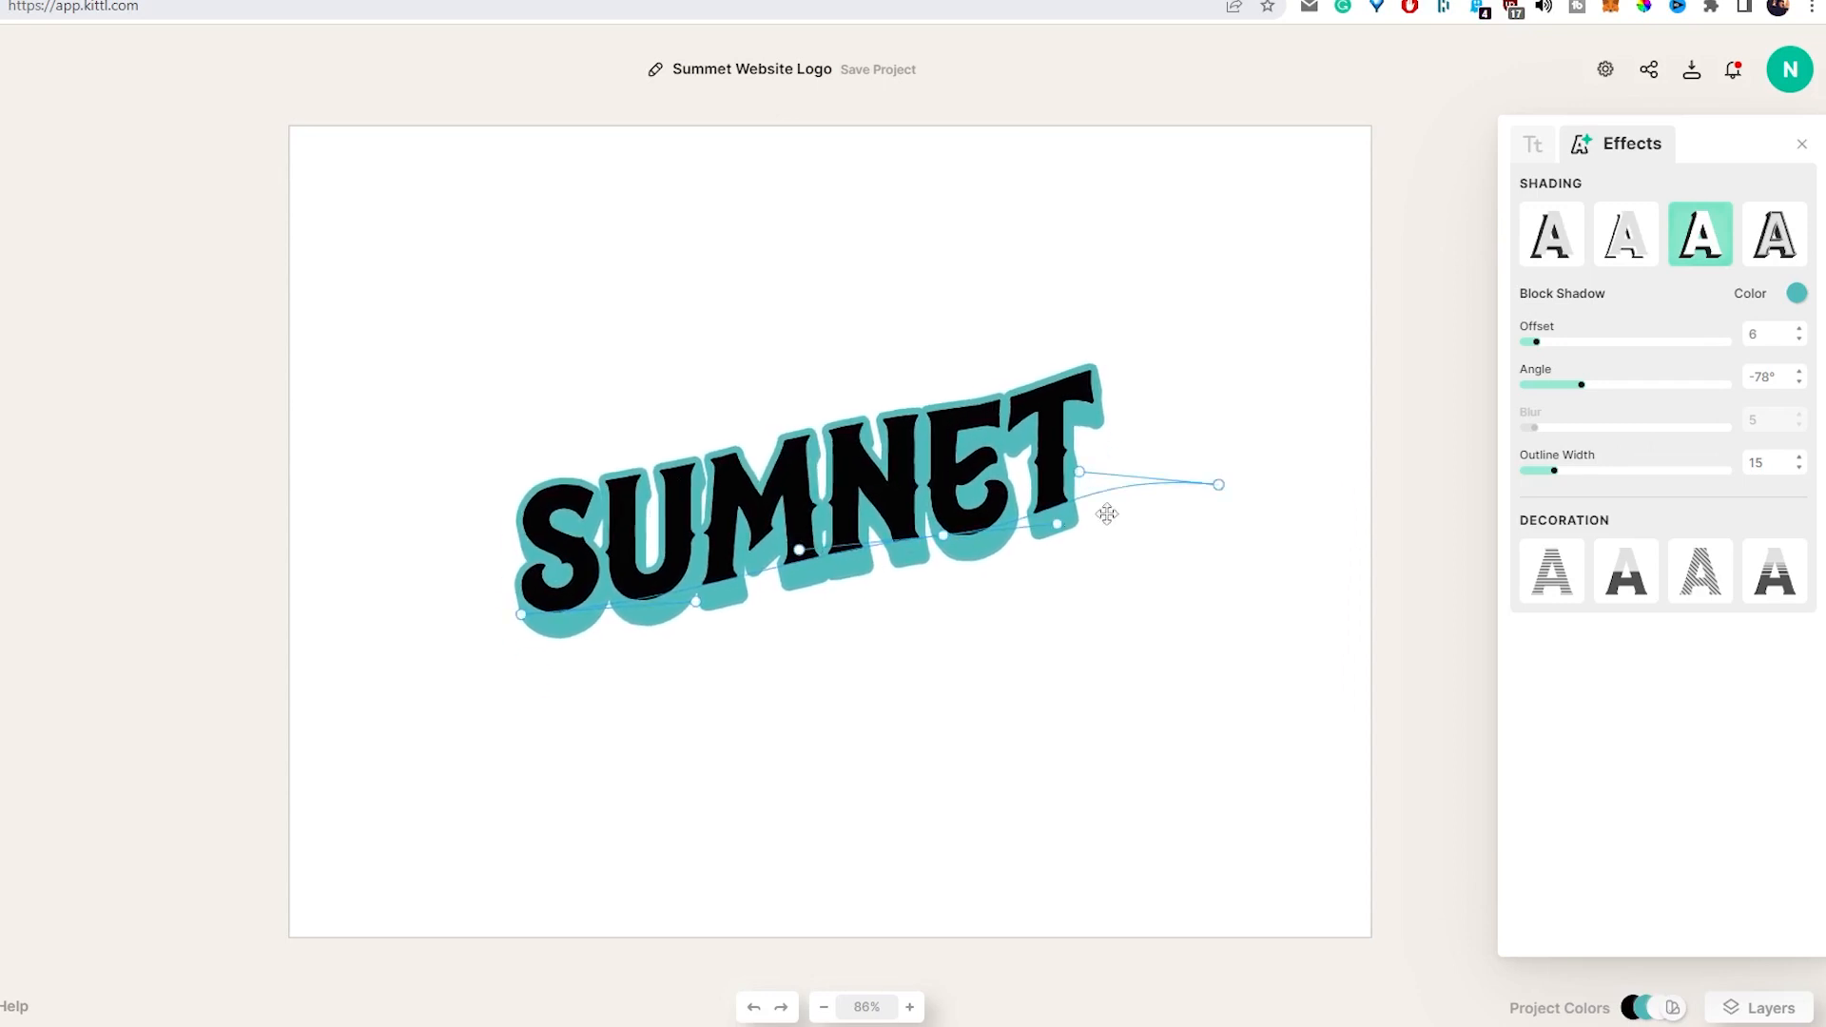
drag(1221, 483, 1210, 572)
drag(944, 539, 949, 582)
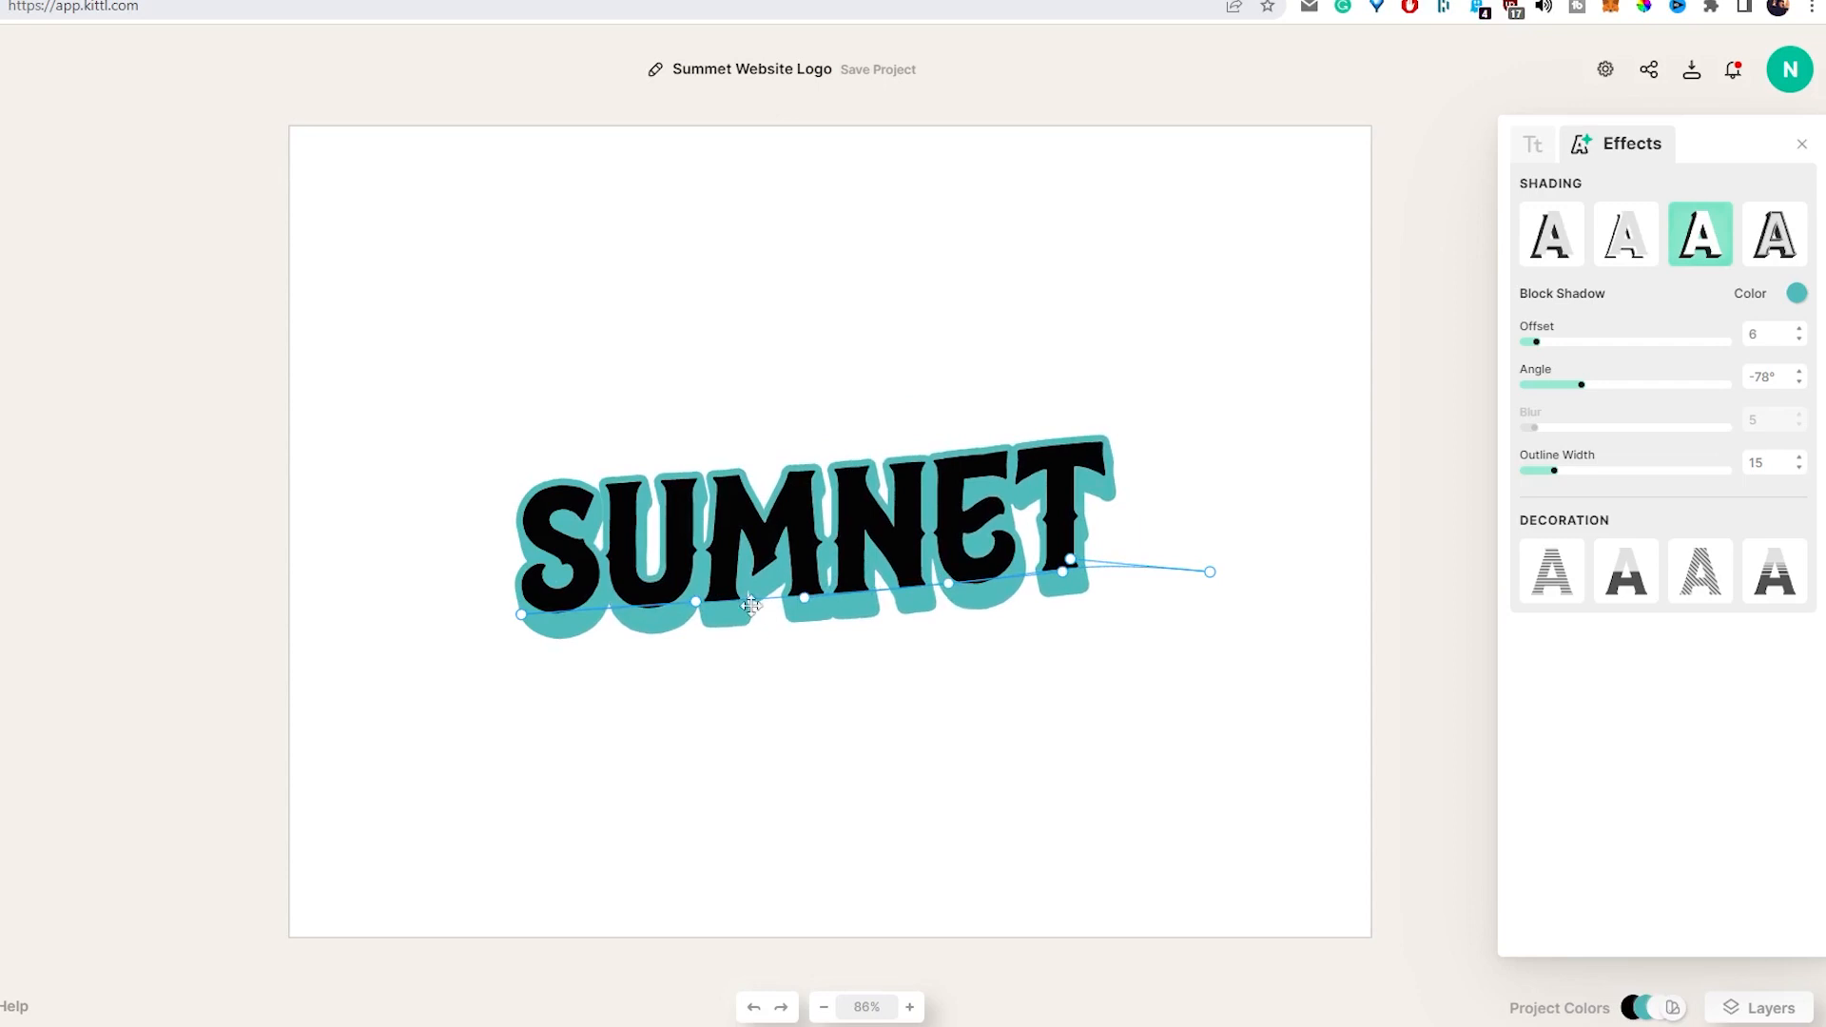
drag(692, 602, 694, 565)
drag(521, 613, 544, 544)
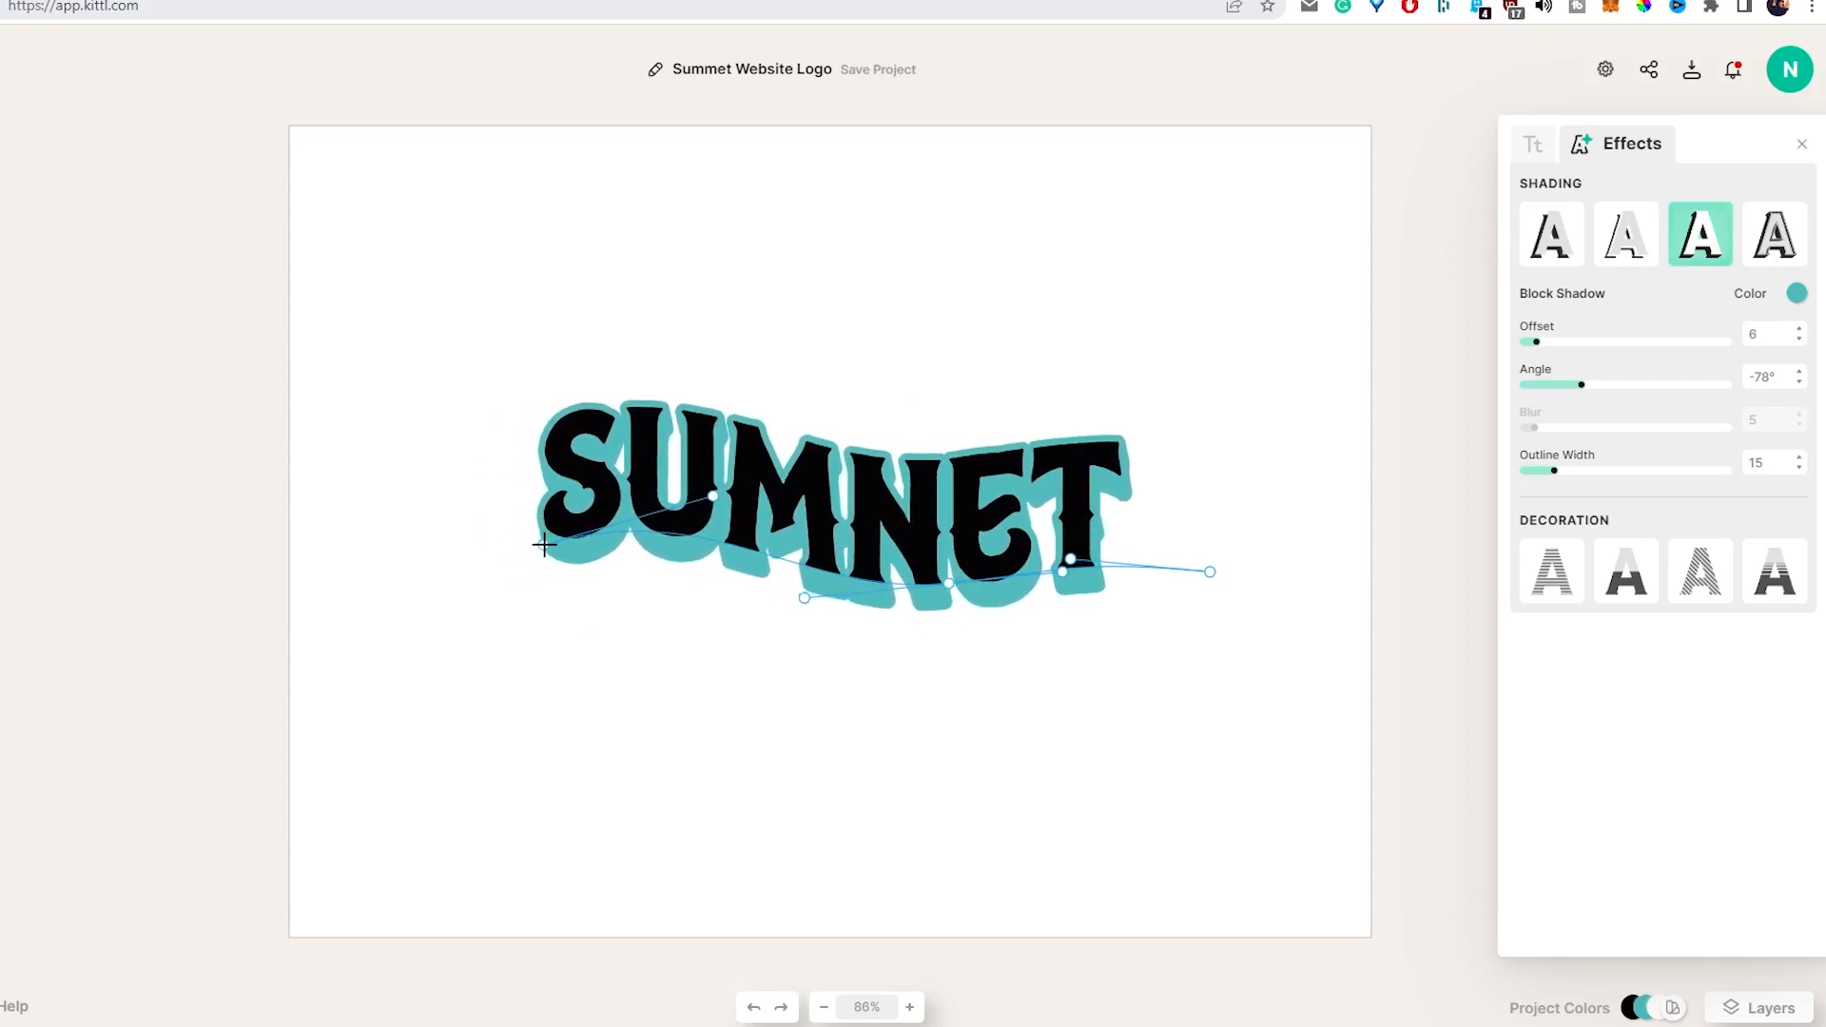
Compare the Drop Shadow, Line Shadow and Detailed 3d Shadow on the reshaped text, and restore the Block Shadow
click(1571, 249)
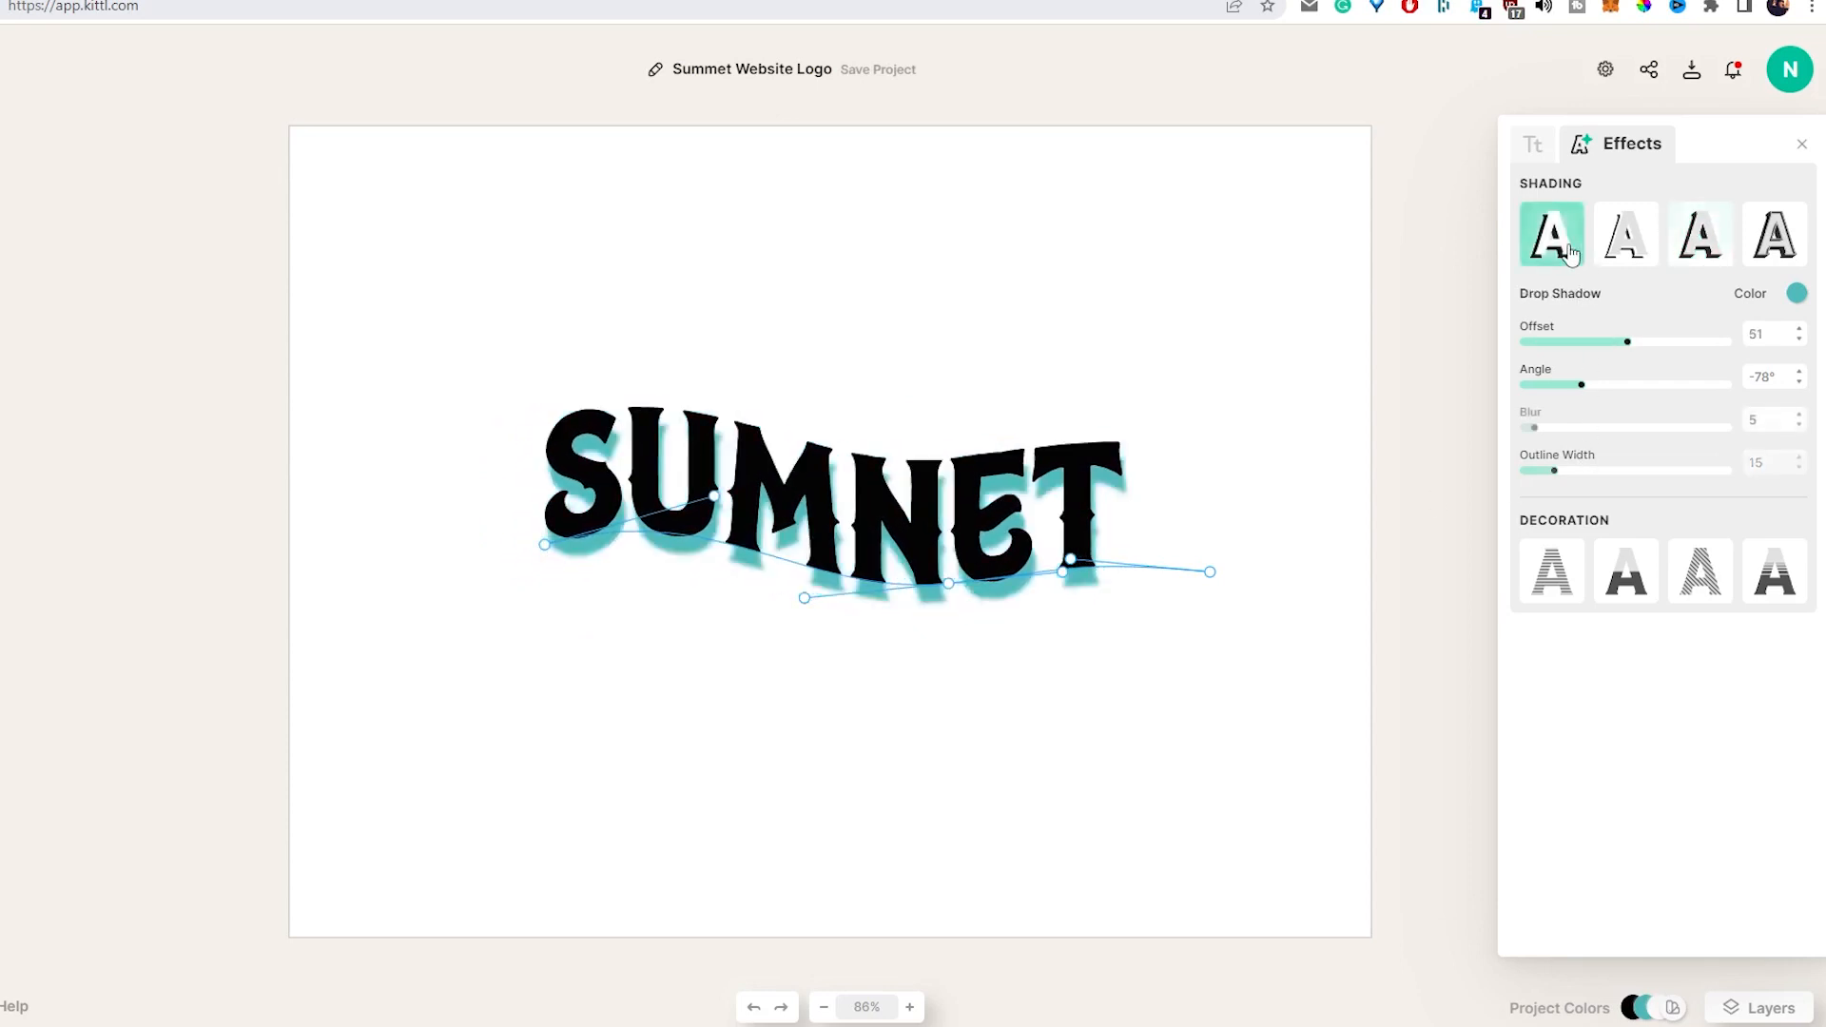
click(1614, 253)
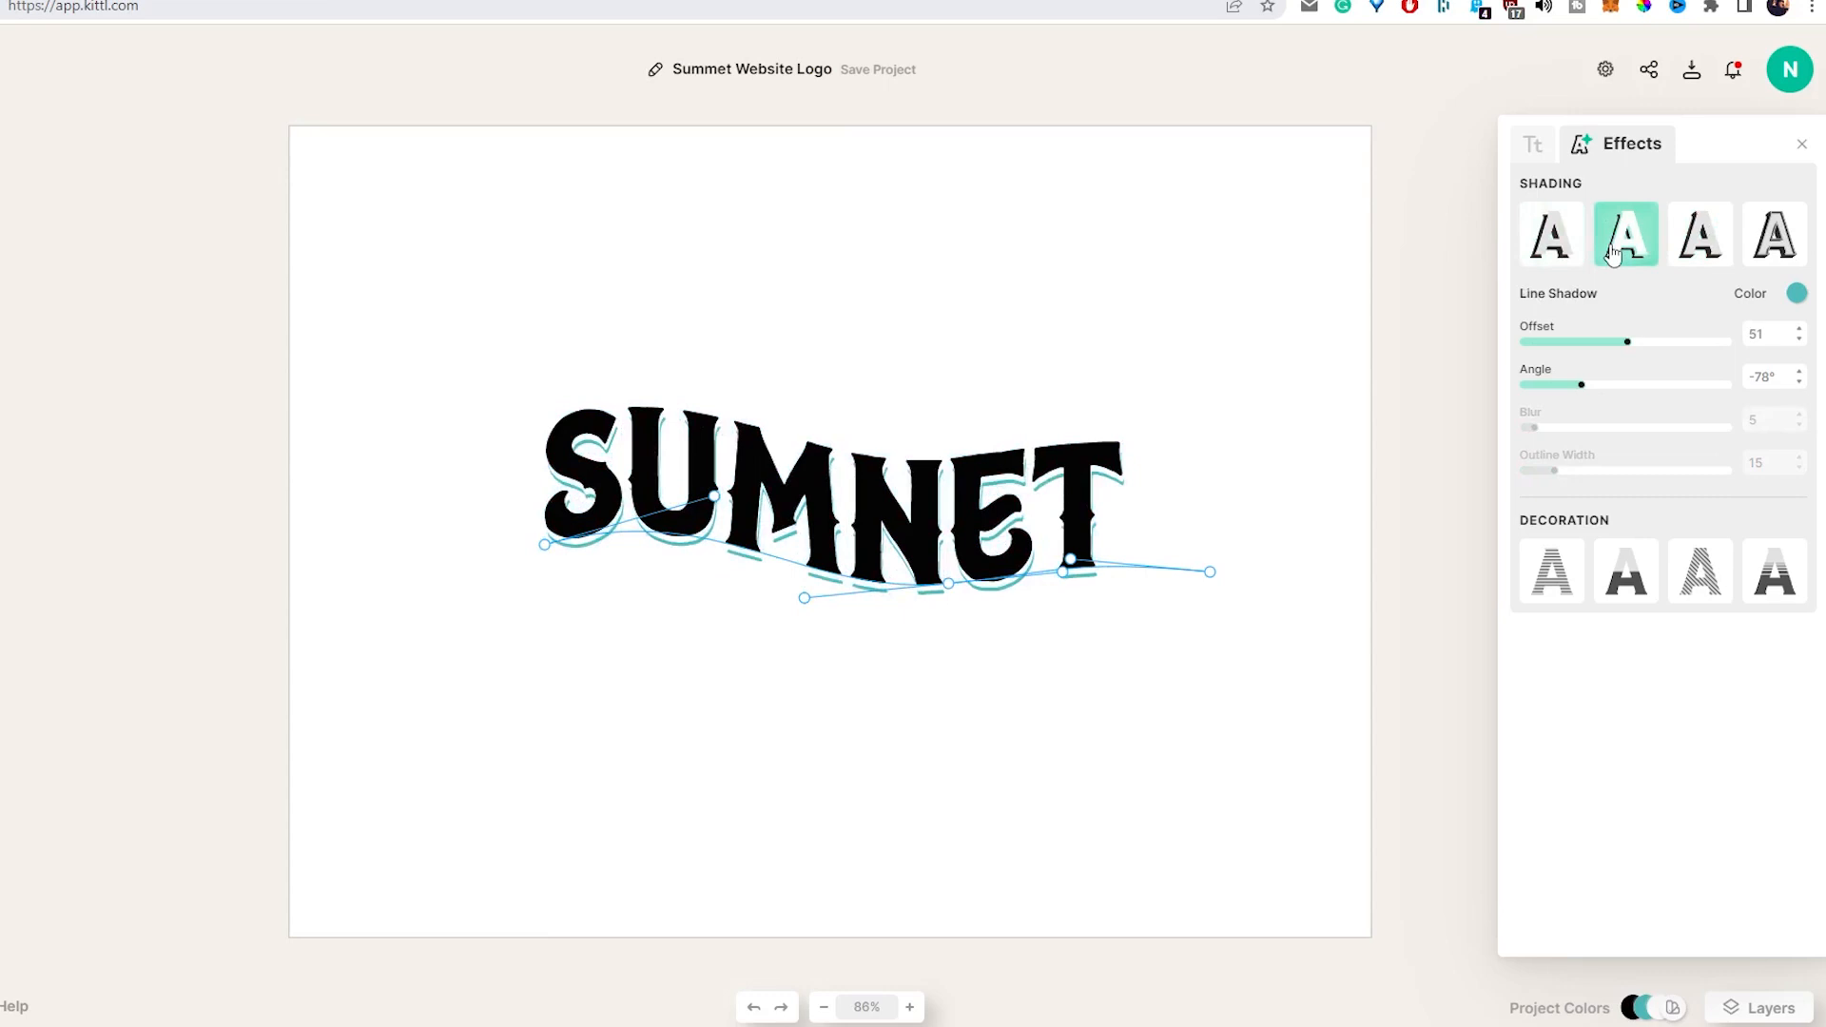
click(1769, 252)
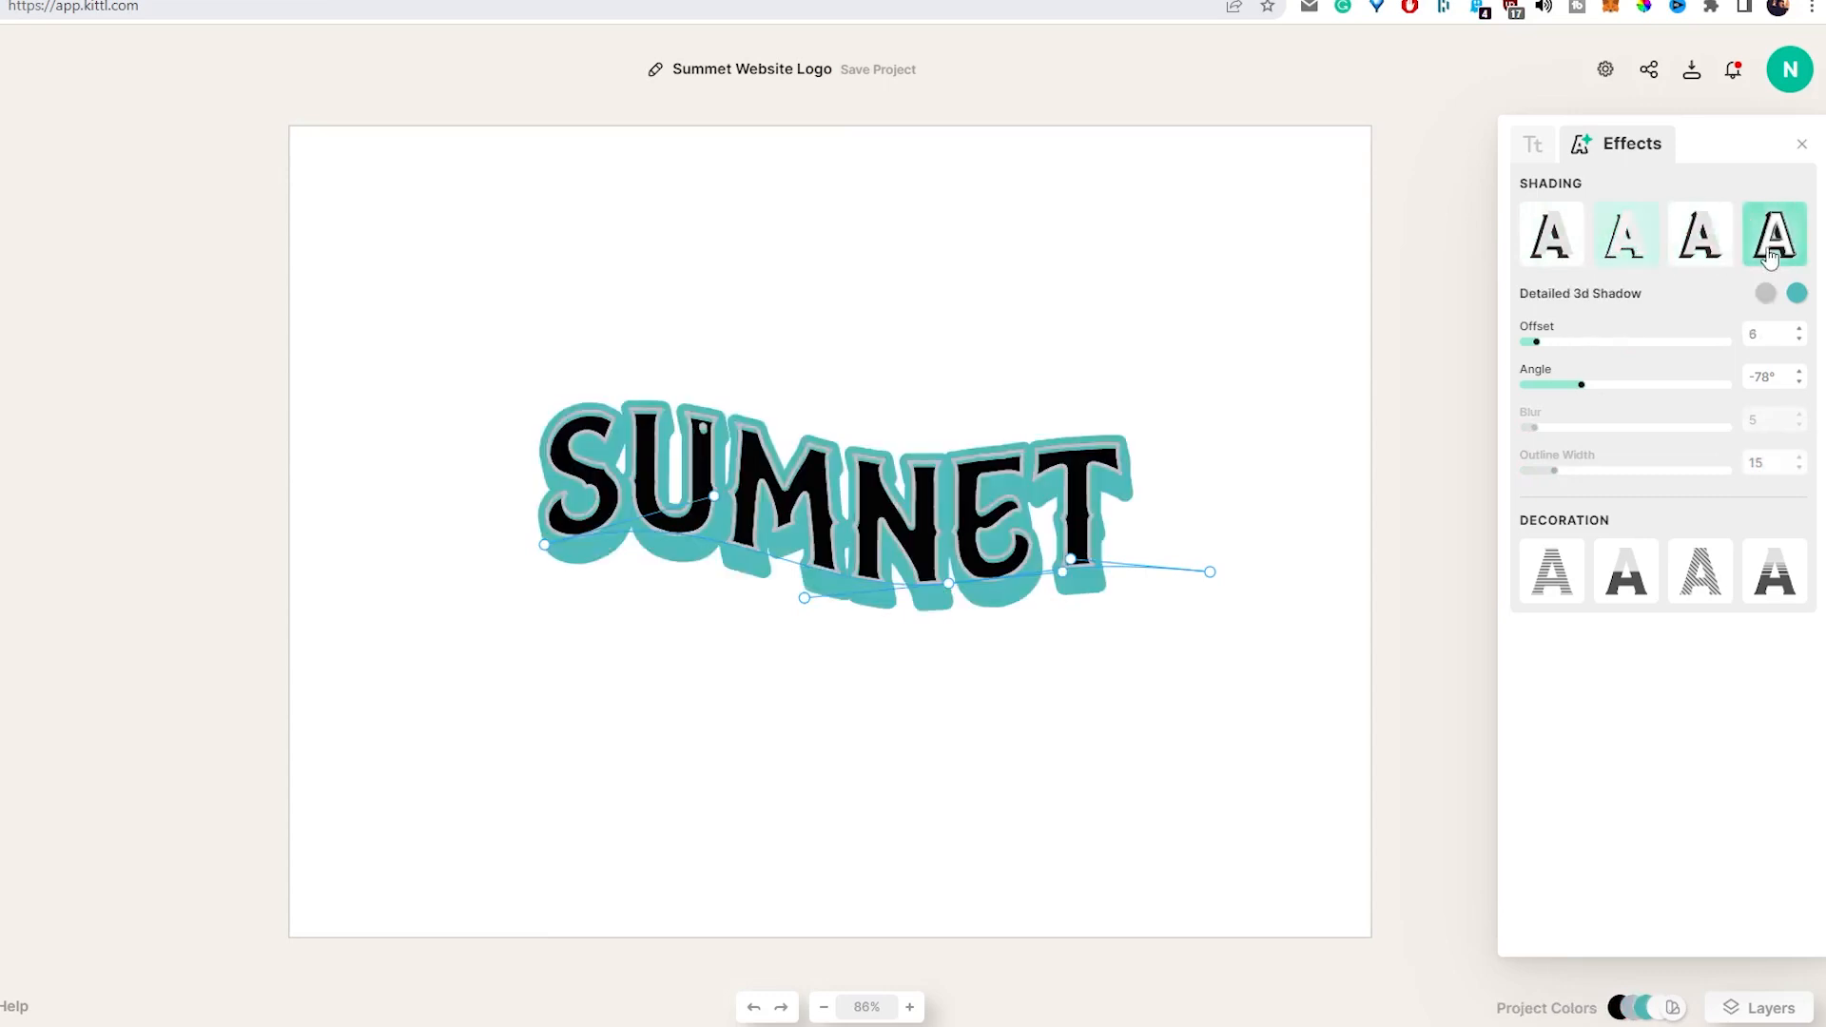
click(1716, 245)
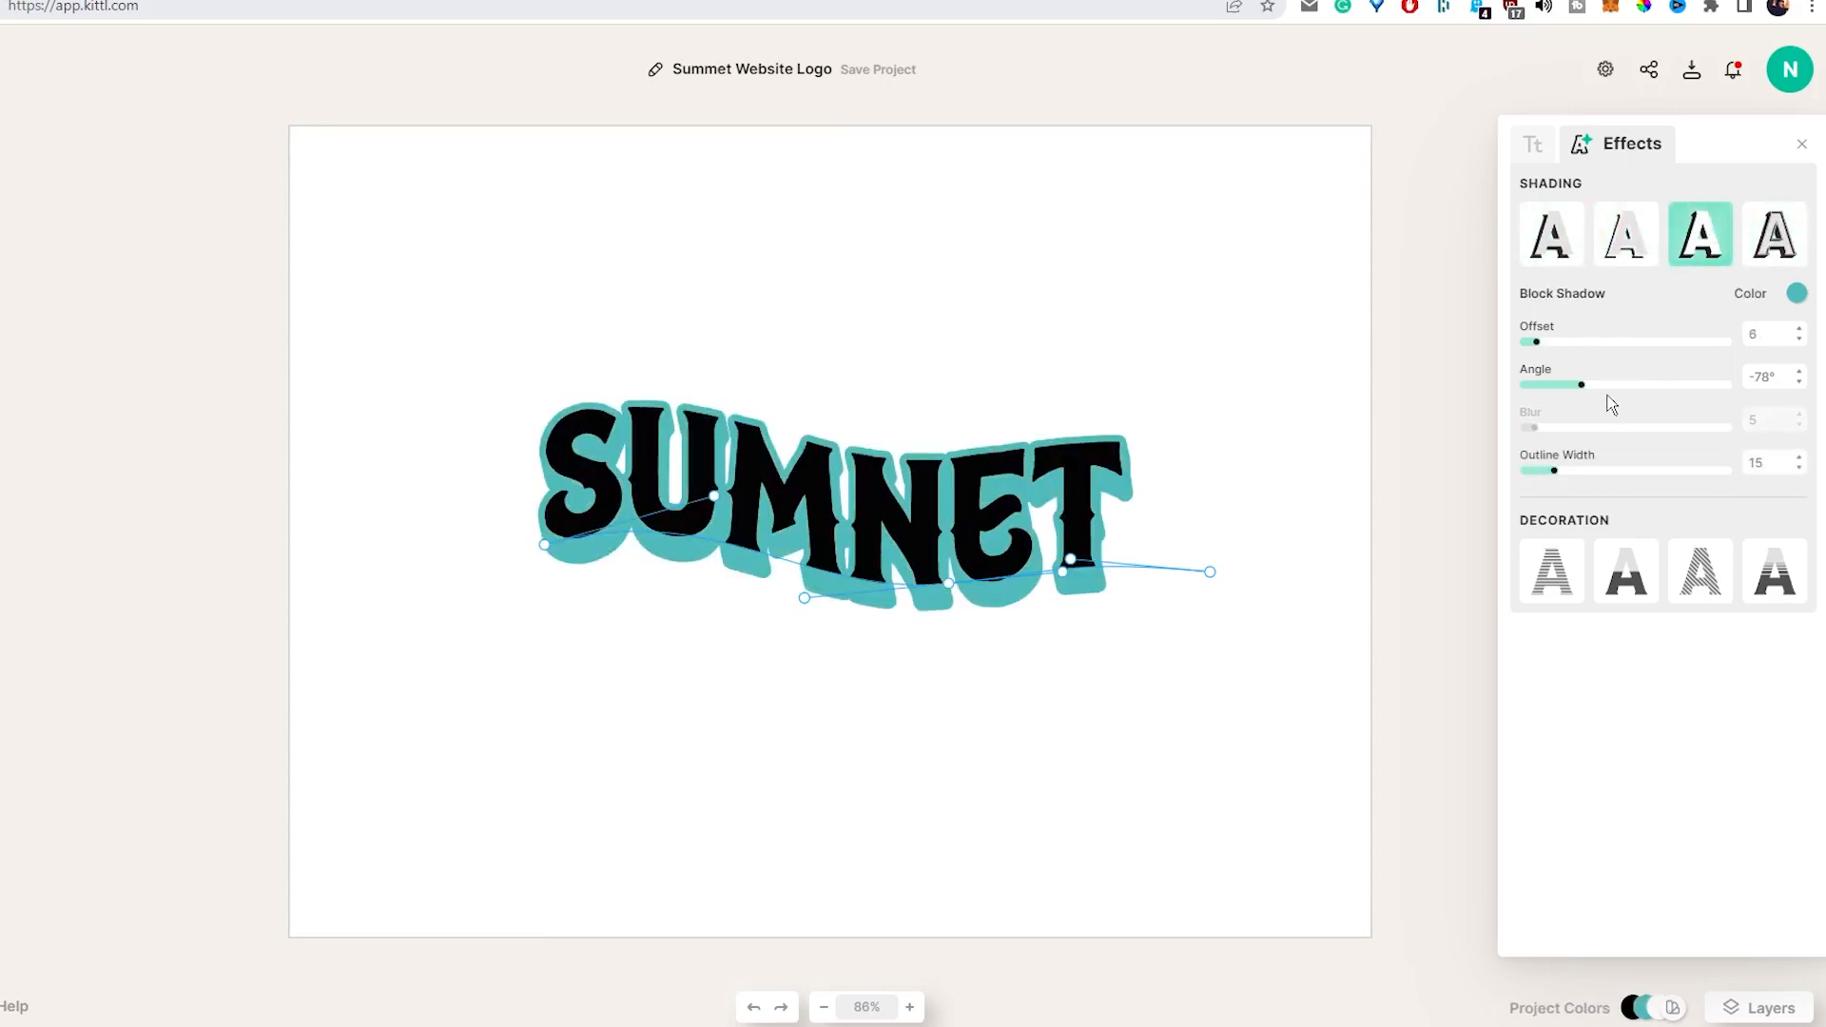
Open the text settings of the curved Sumnet text
click(1530, 144)
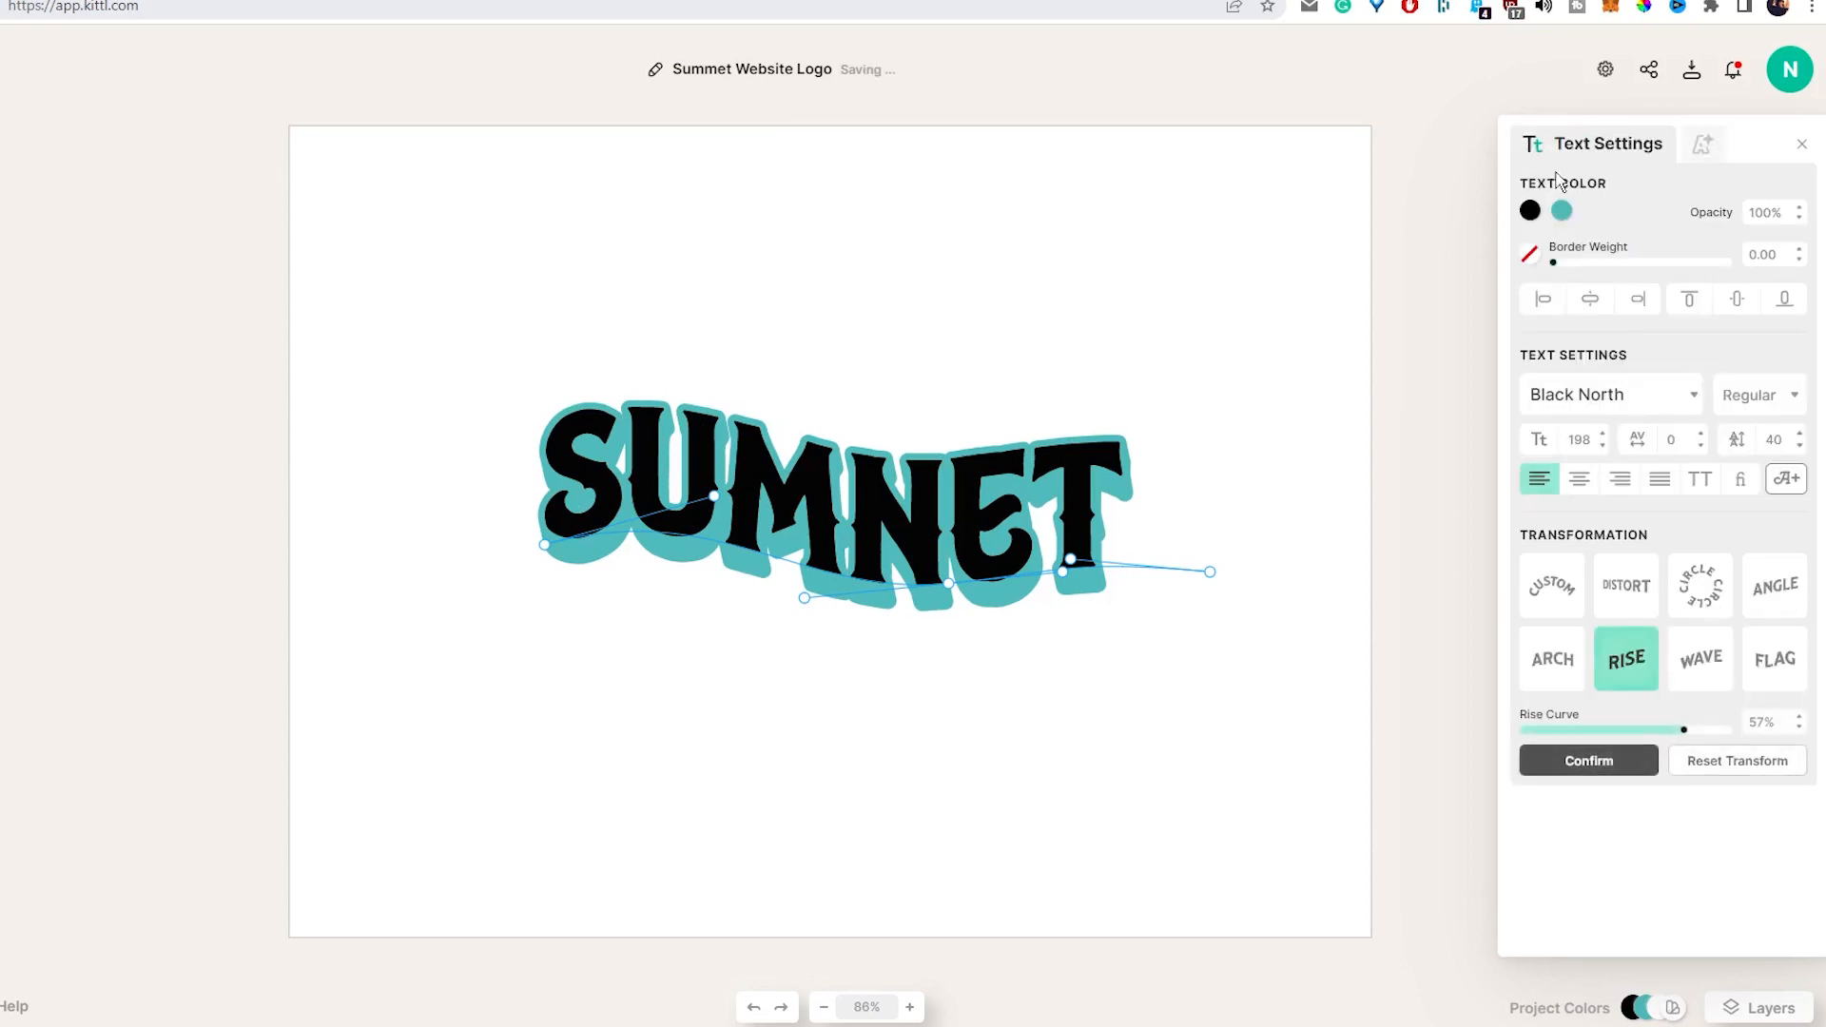